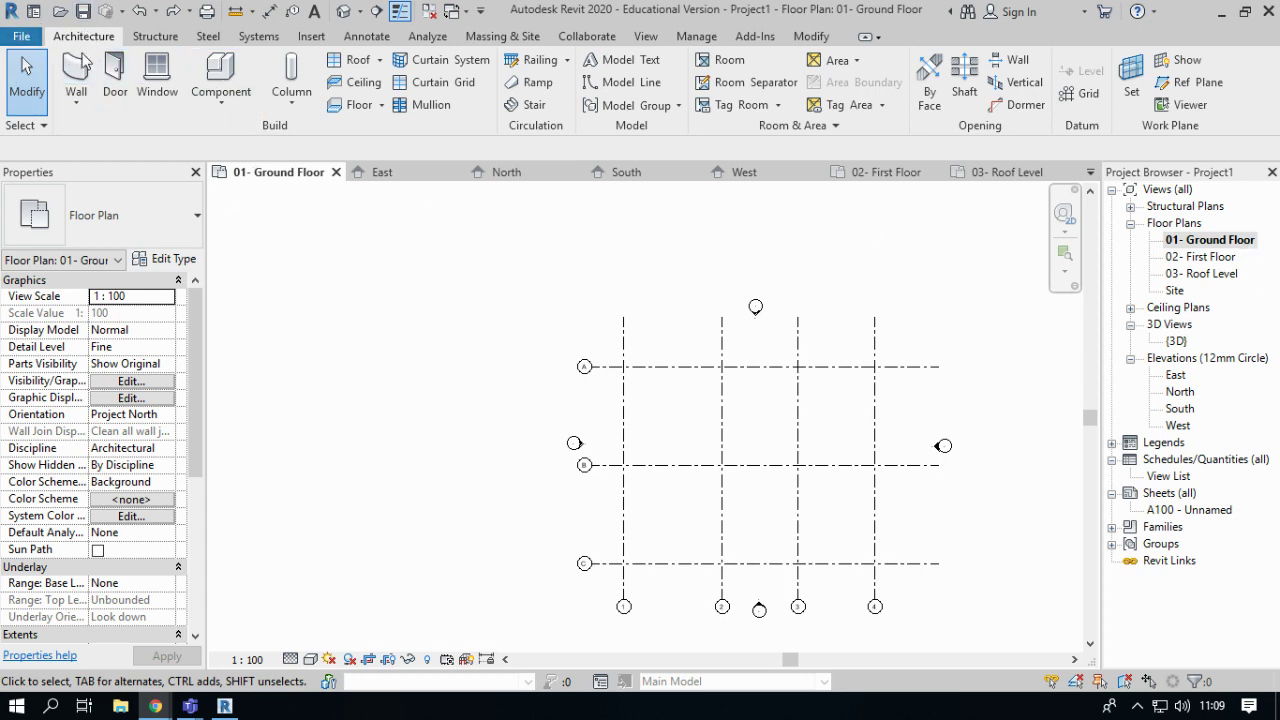
Start placing an architectural column and duplicate the rectangular 450x450mm type as a new type named 500x500
click(300, 112)
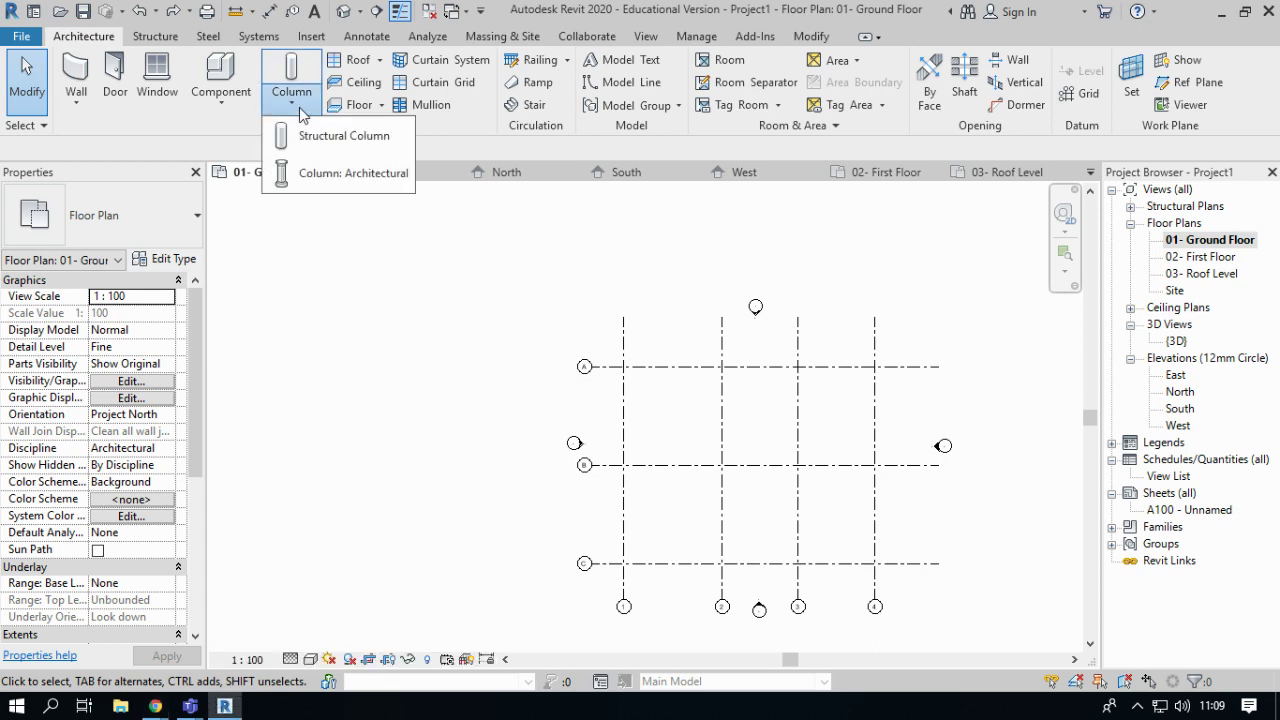
click(350, 186)
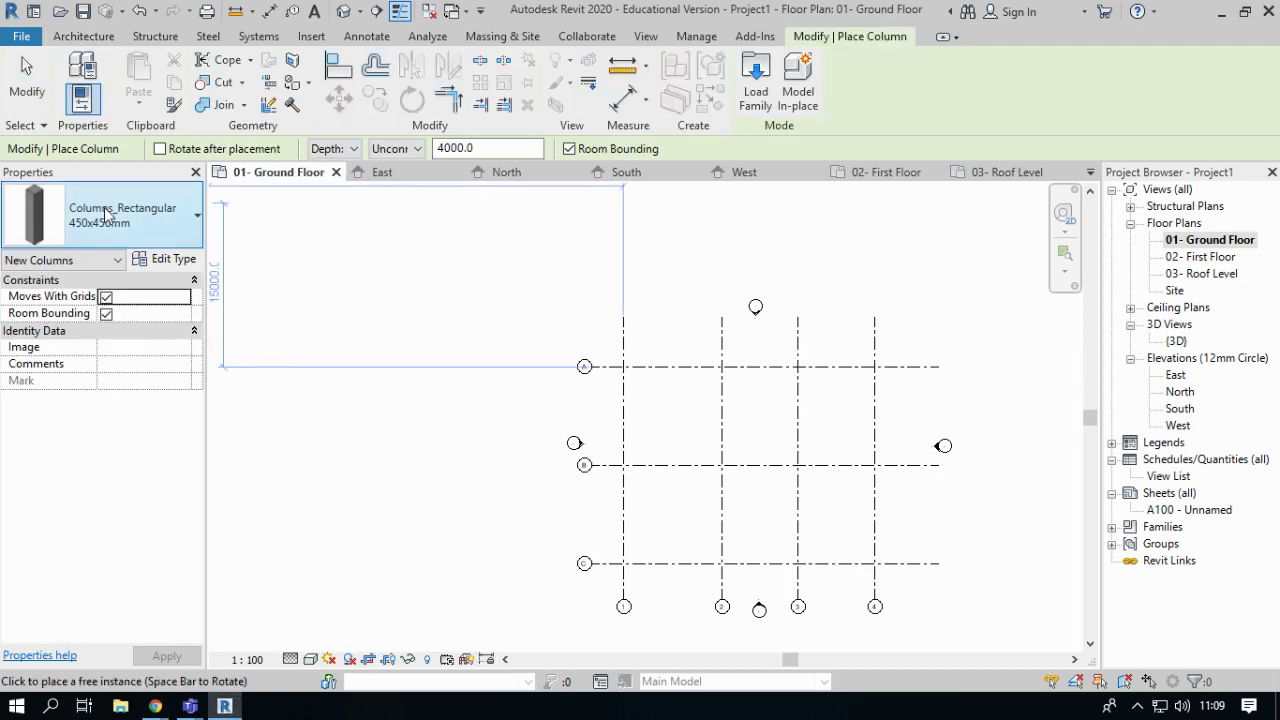
click(144, 222)
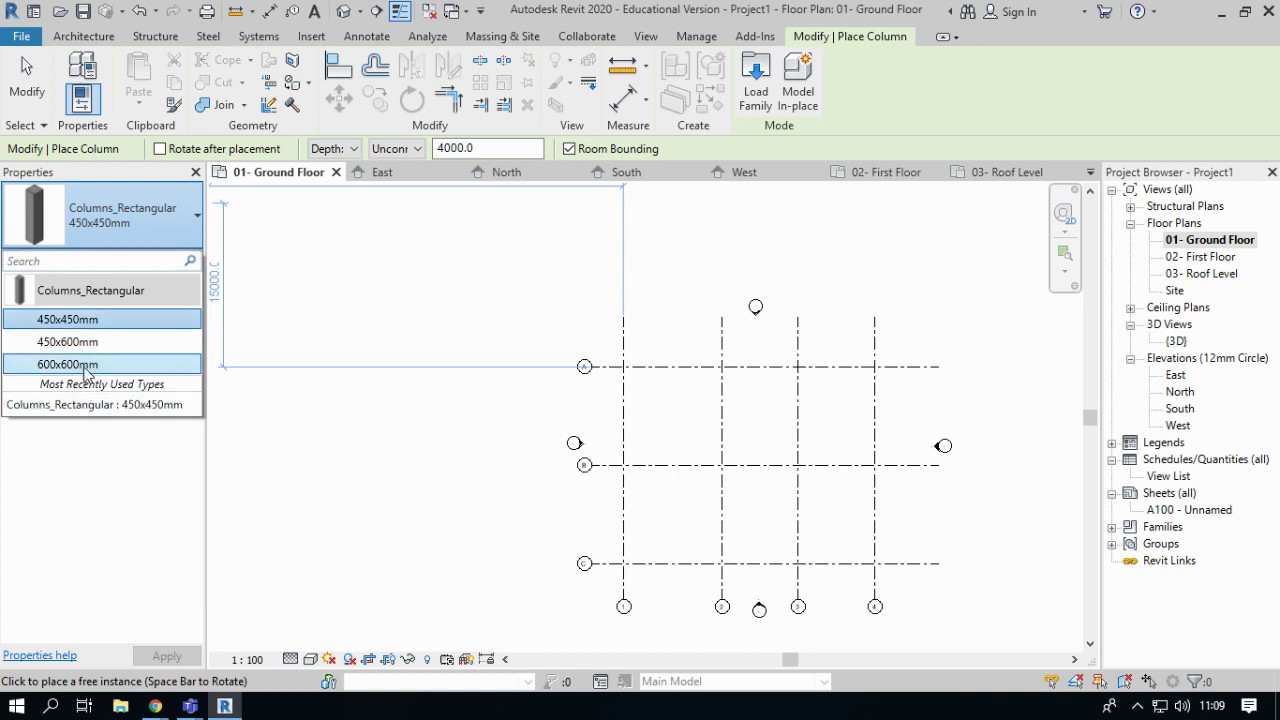
click(62, 480)
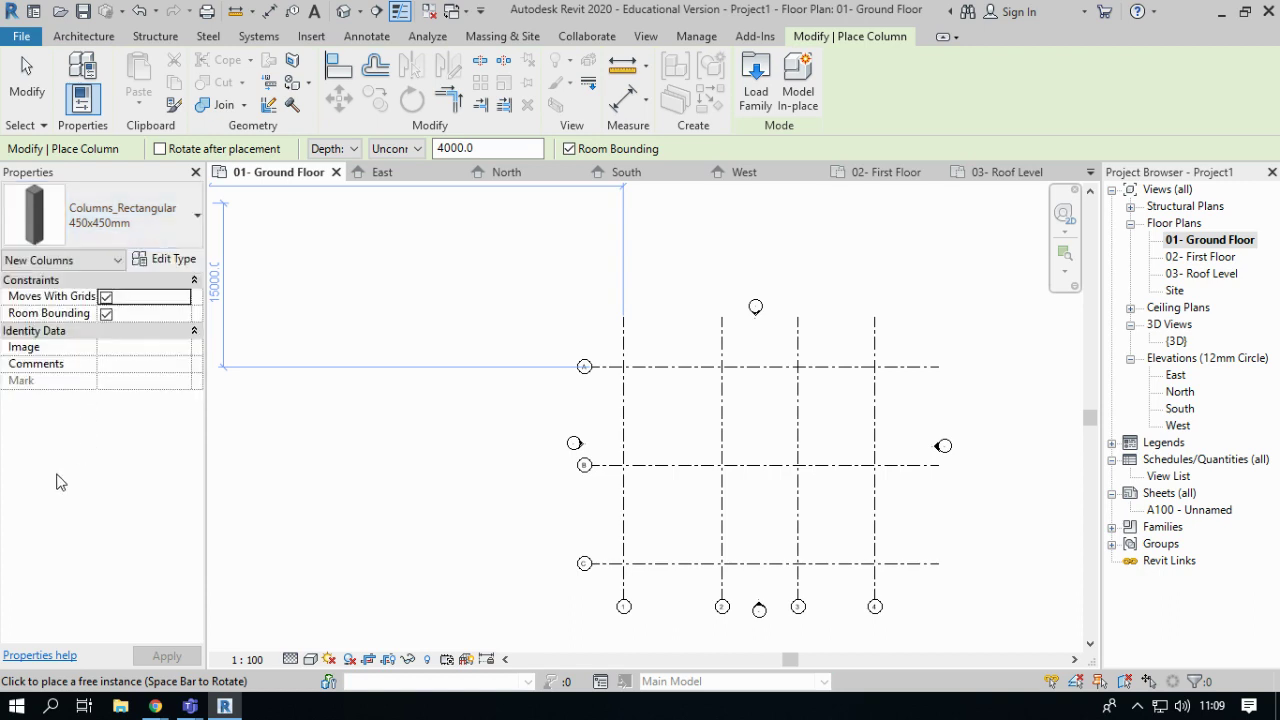
click(173, 260)
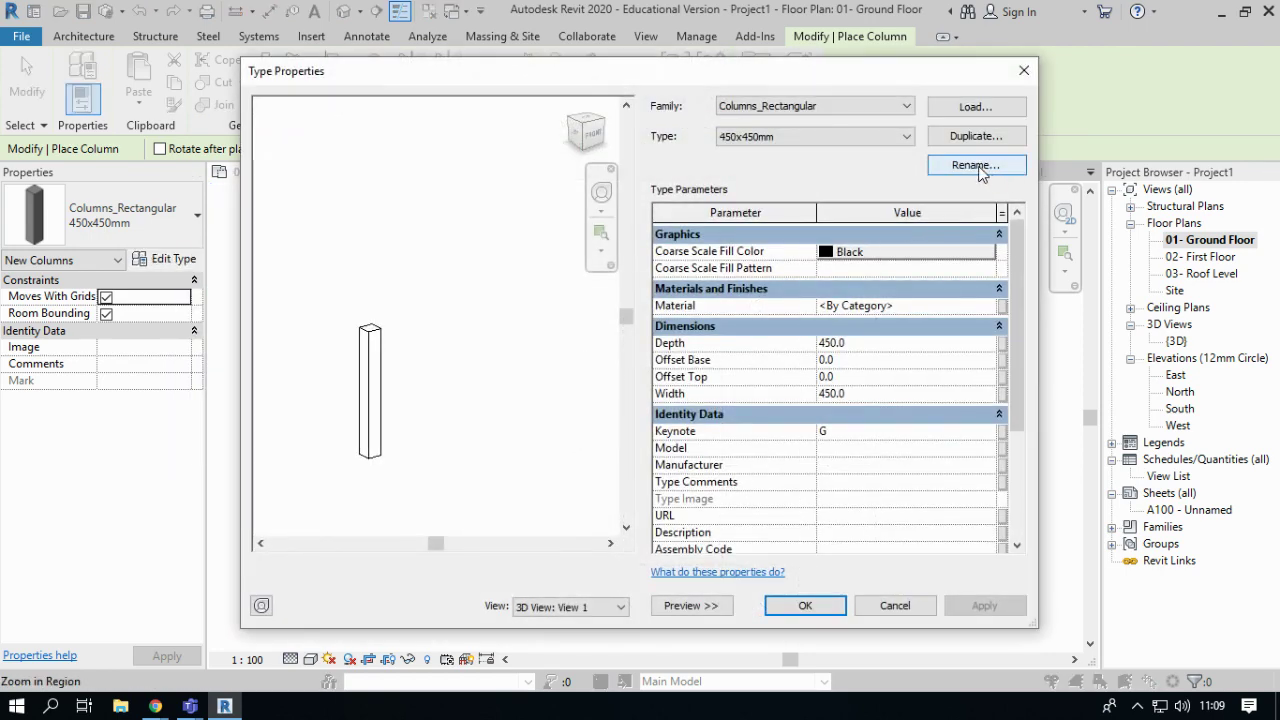
click(985, 135)
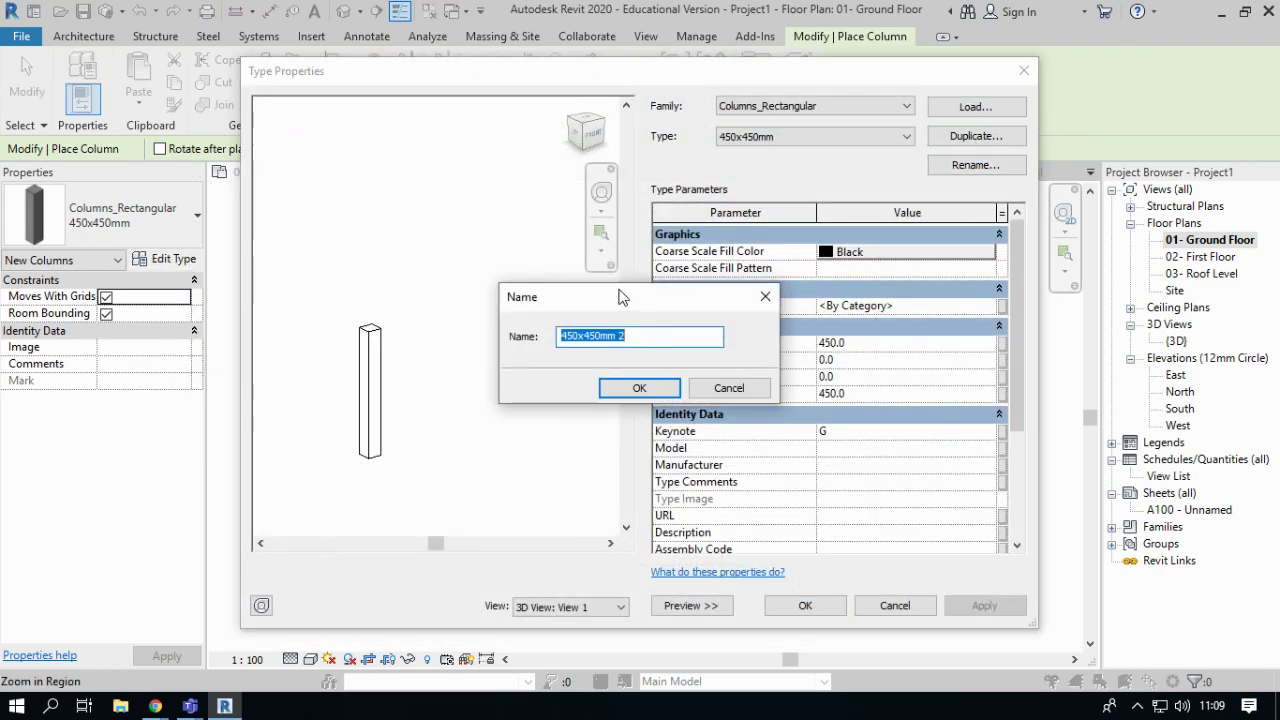
text(500)
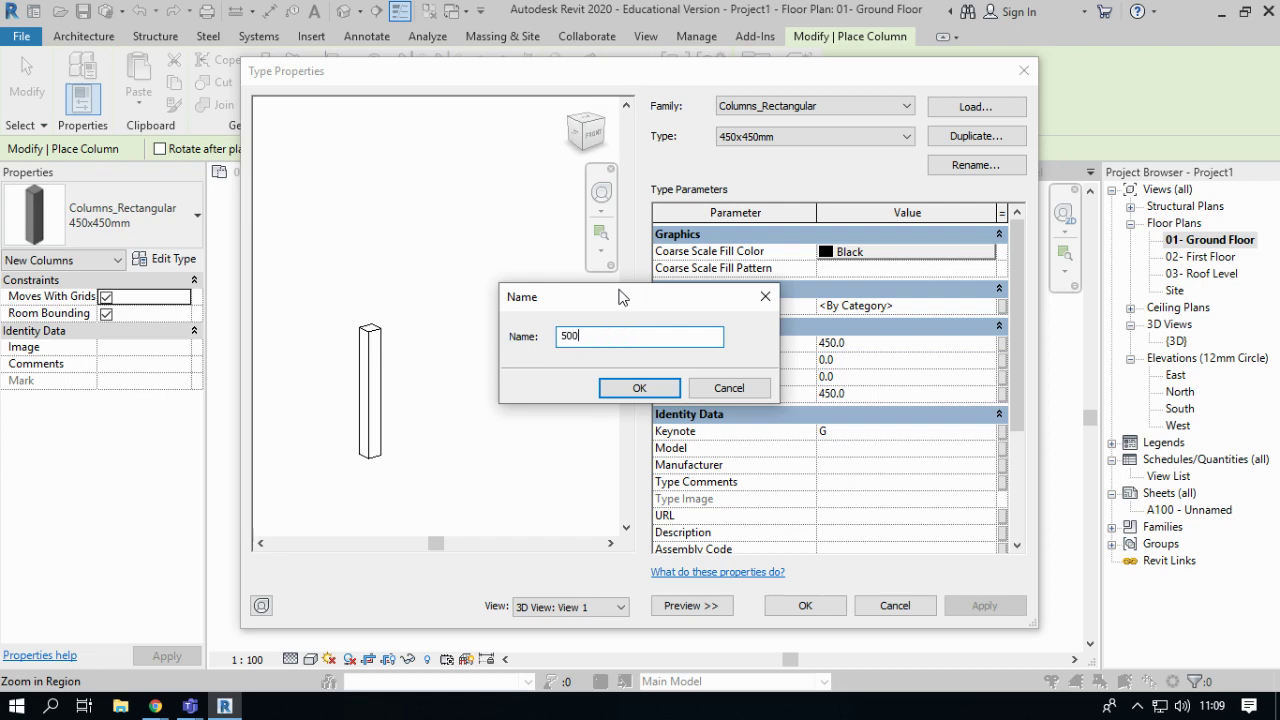
text(x500)
click(640, 387)
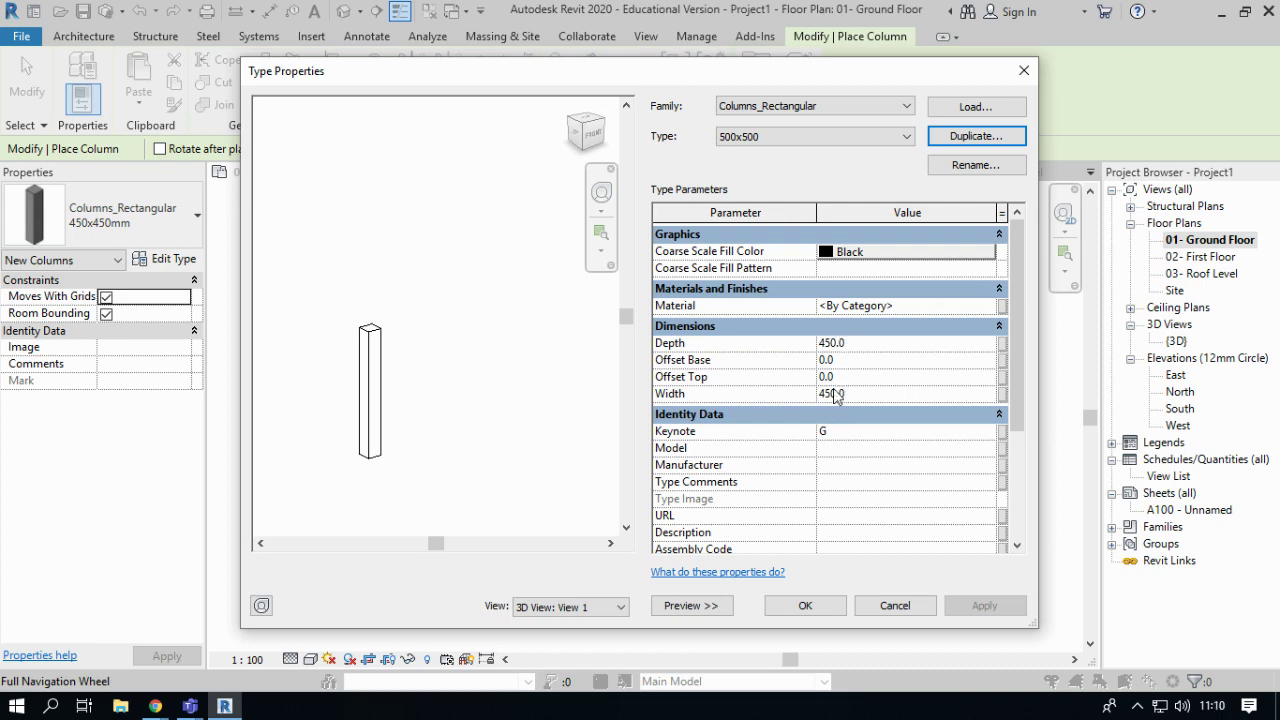
Set the 500x500 column type's depth and width to 500 and accept the type properties
click(846, 345)
drag(852, 344, 810, 336)
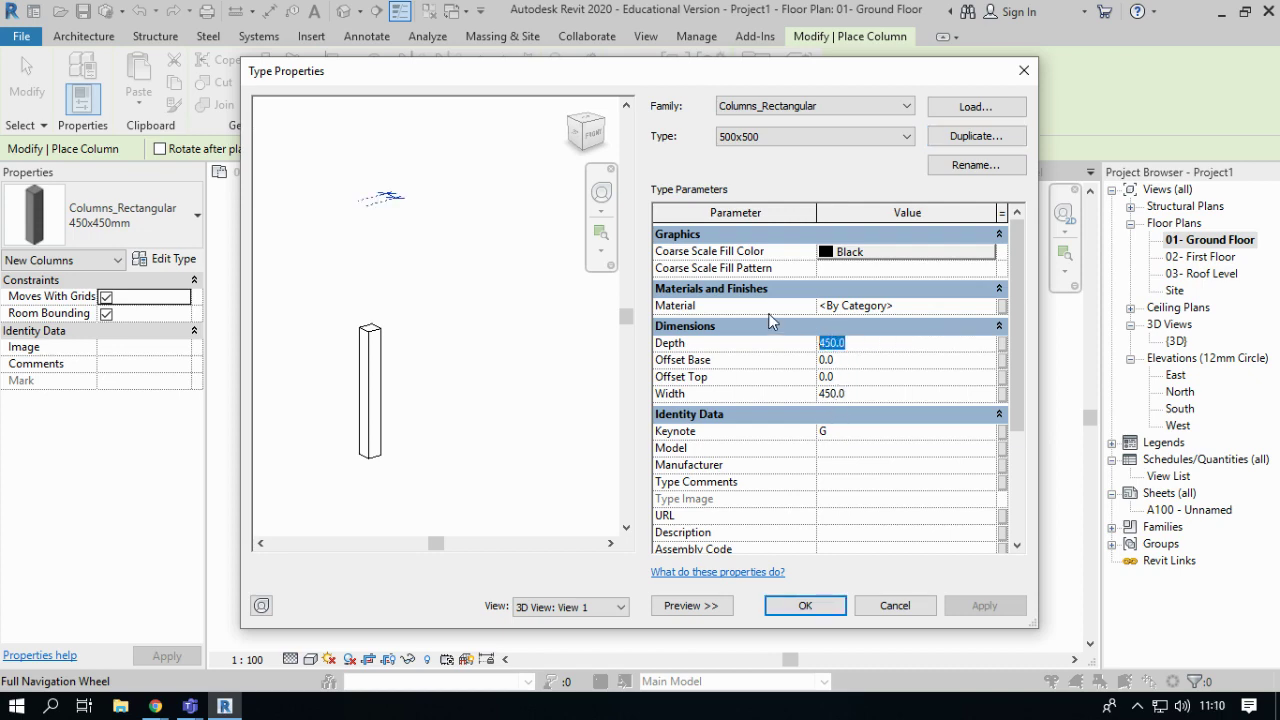
text(500)
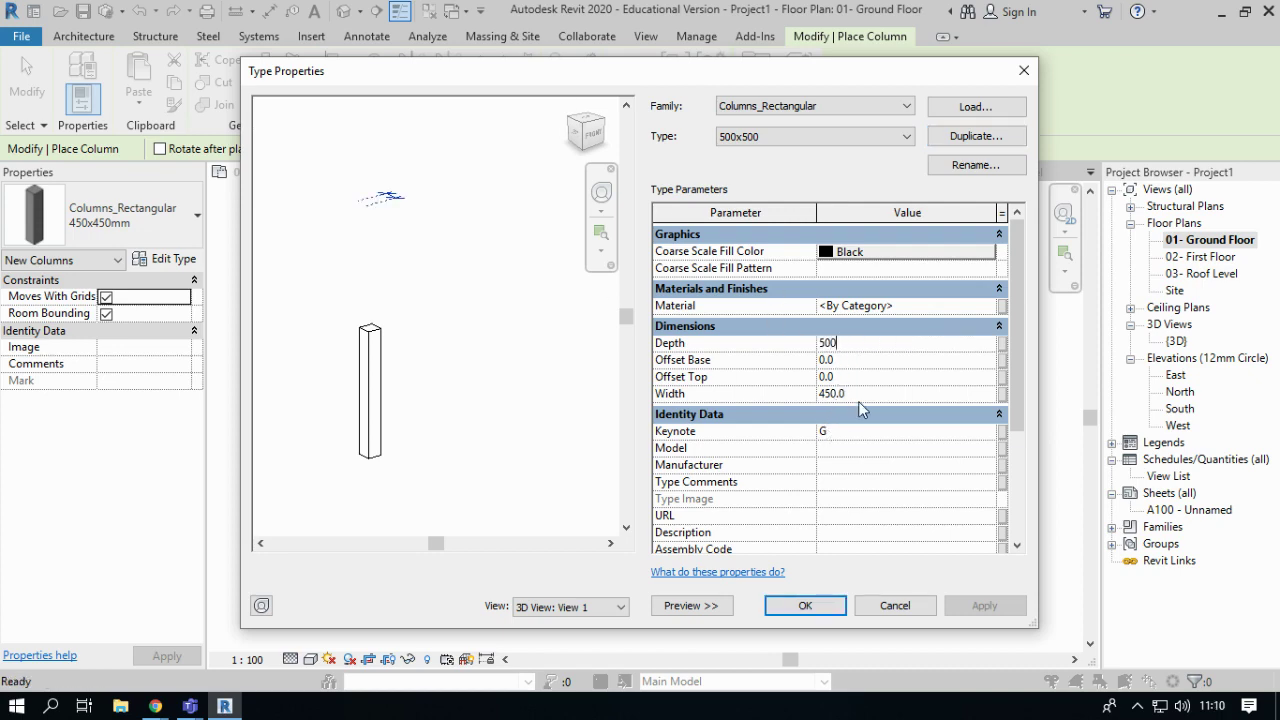
drag(858, 396, 797, 398)
text(500)
click(805, 607)
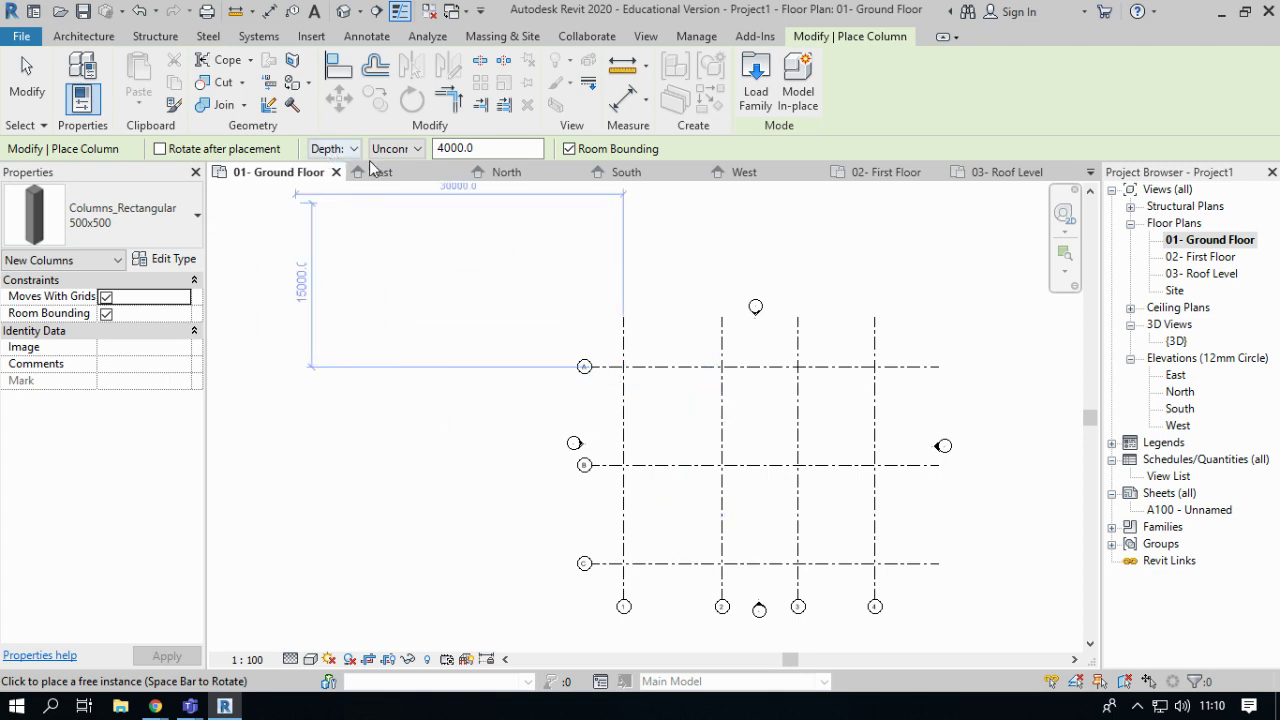
Set the new columns to be placed by height, reaching up to 03- Roof Level
click(330, 149)
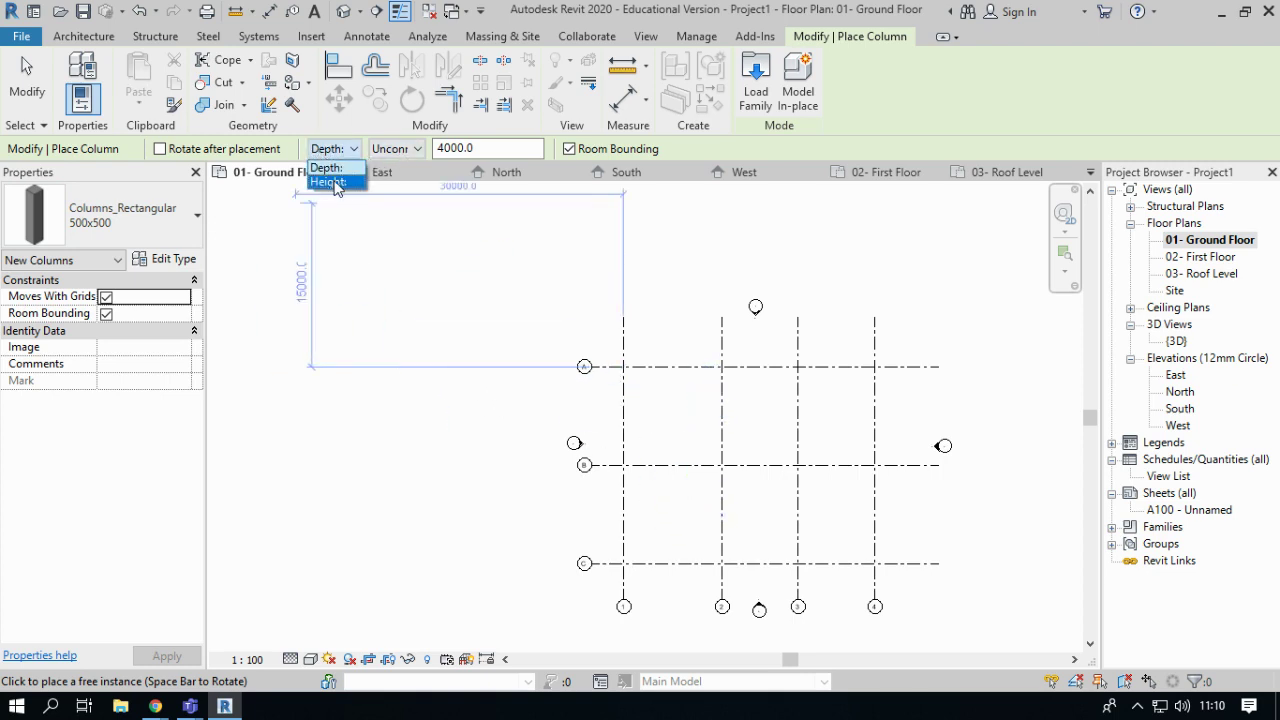
click(330, 182)
click(395, 148)
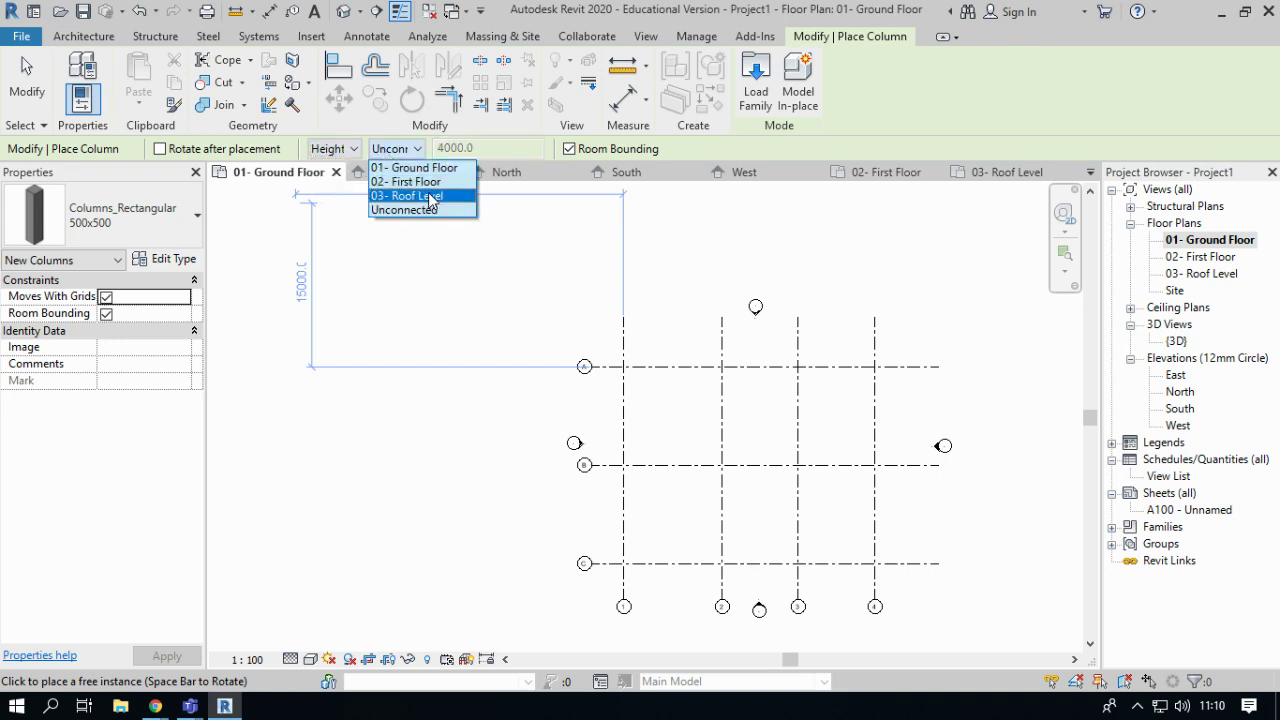
click(431, 197)
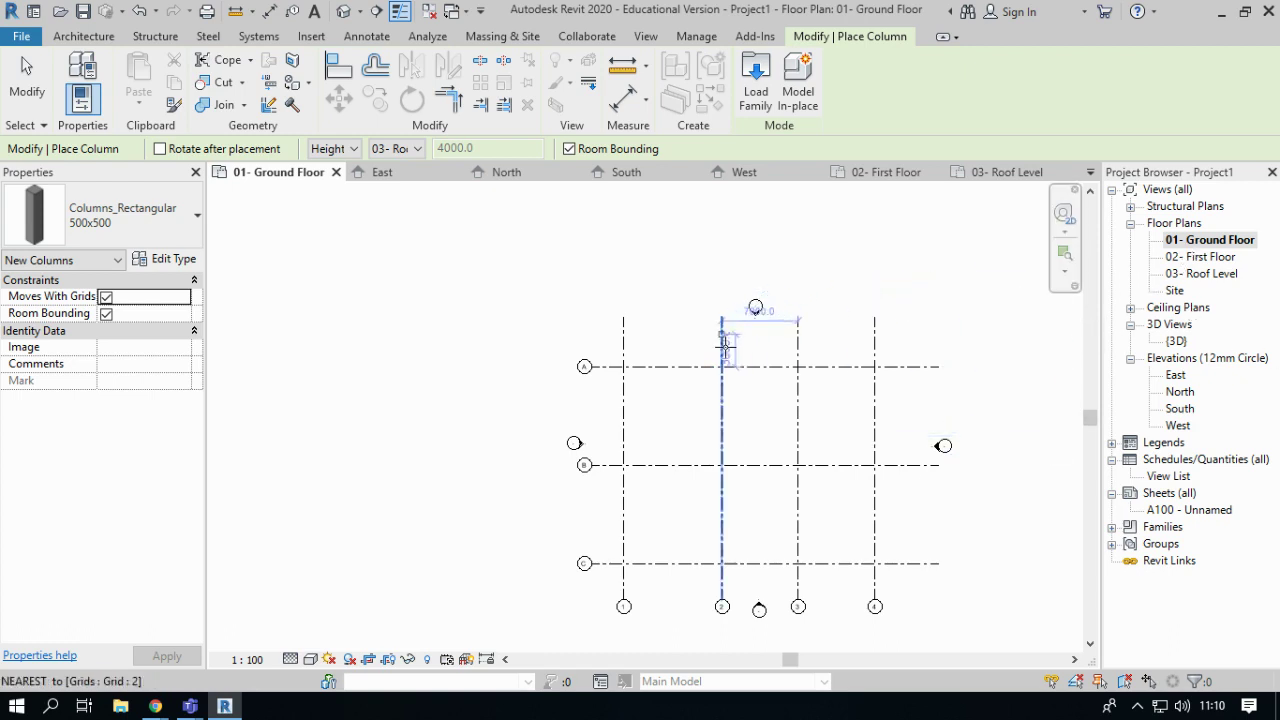
Place 500x500 columns along grid A at its intersections with grids 1, 2, 3 and 4
scroll(724, 348, up, 5)
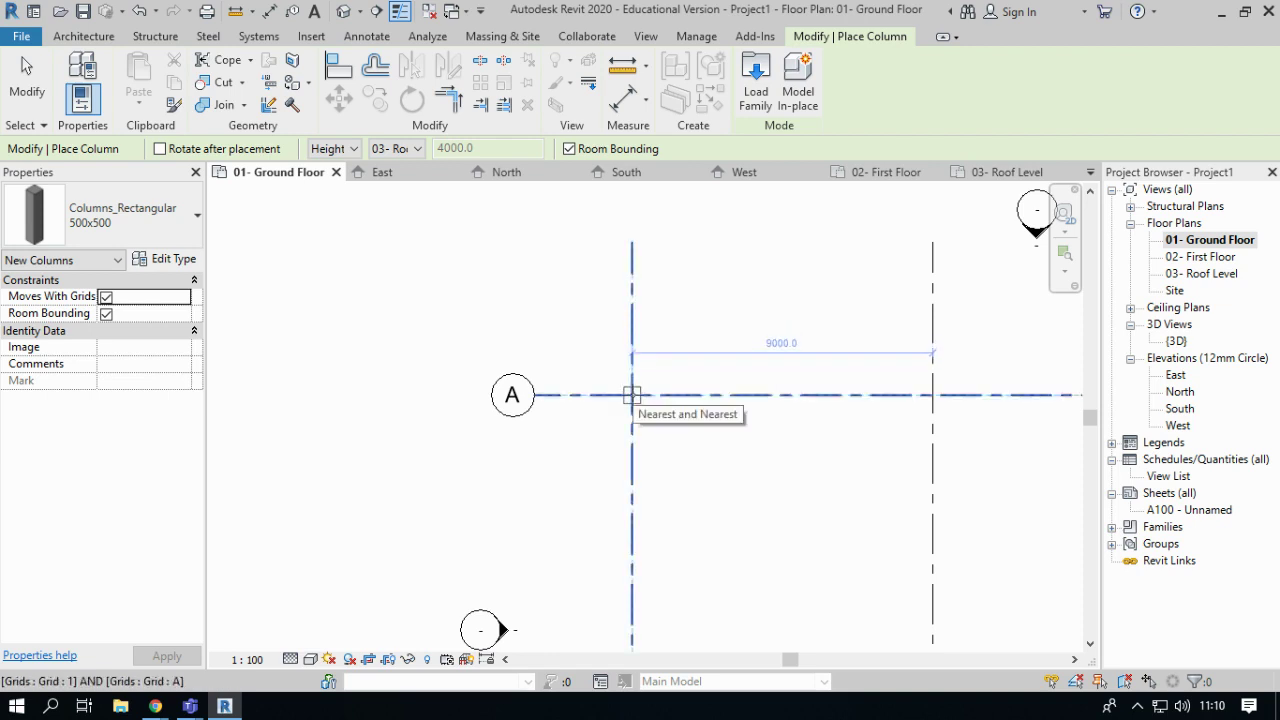
click(631, 395)
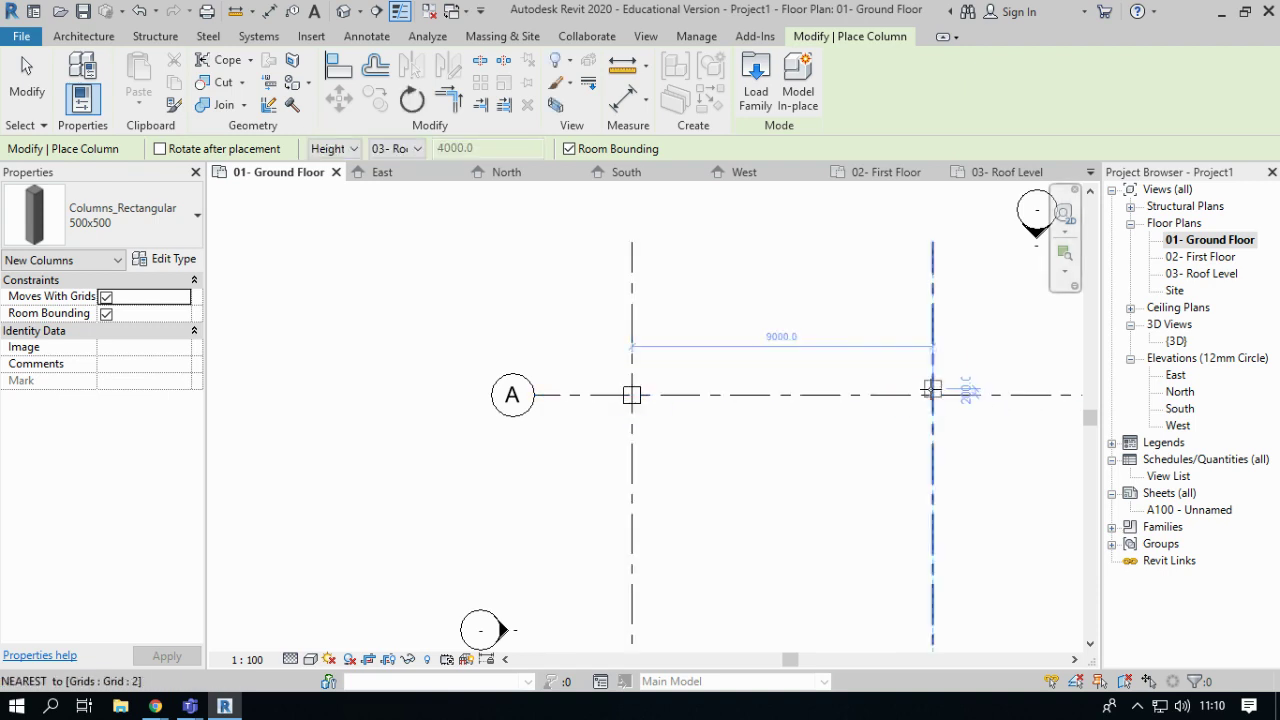
click(931, 391)
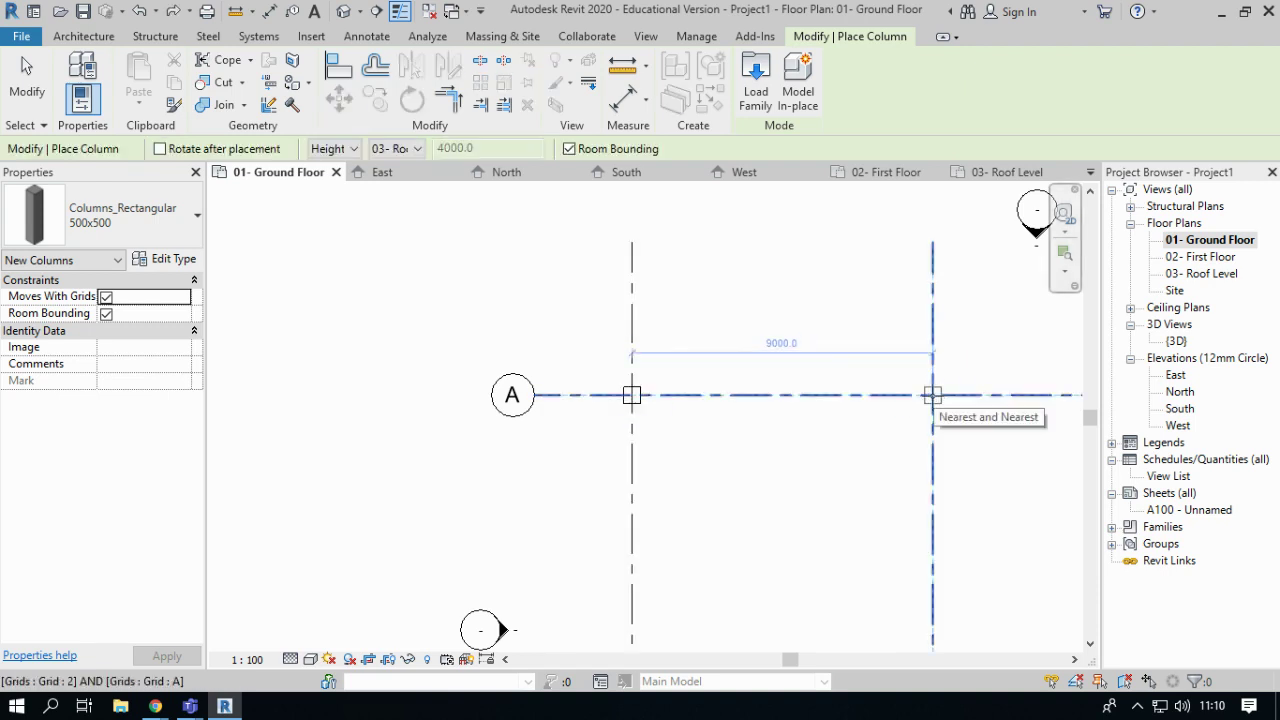
scroll(948, 403, down, 5)
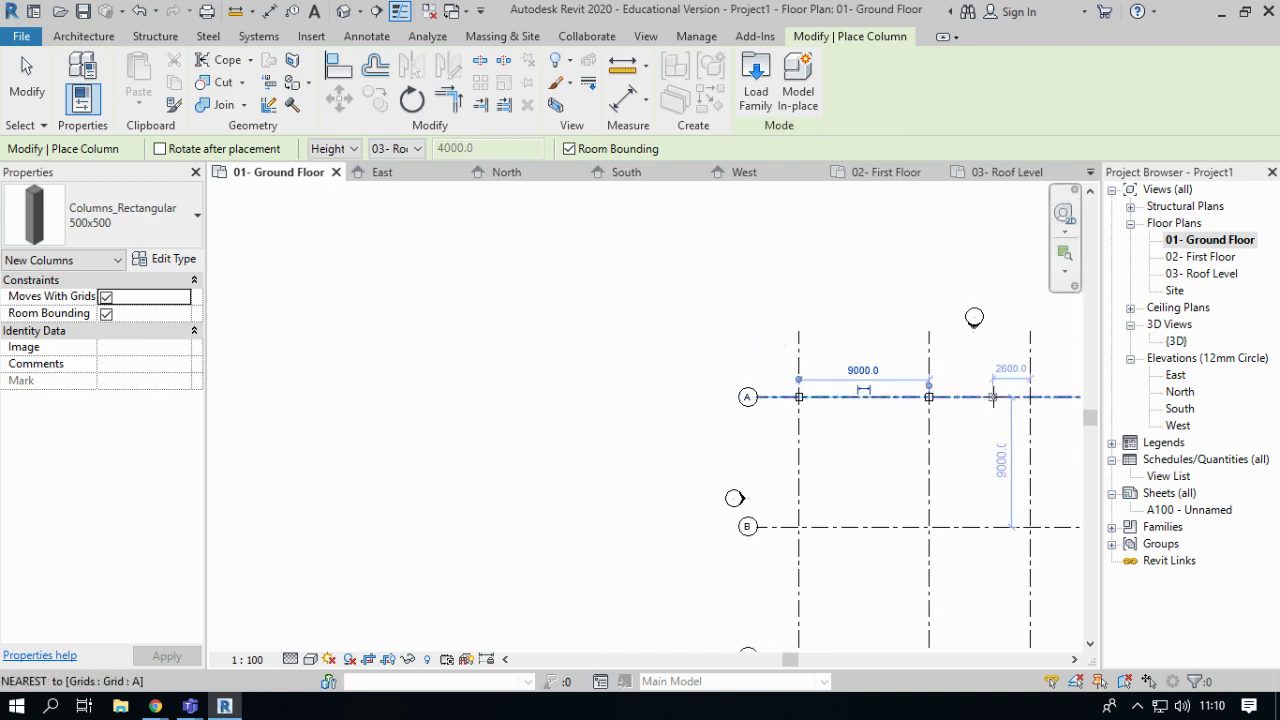
middle_drag(921, 418, 742, 420)
scroll(757, 393, up, 3)
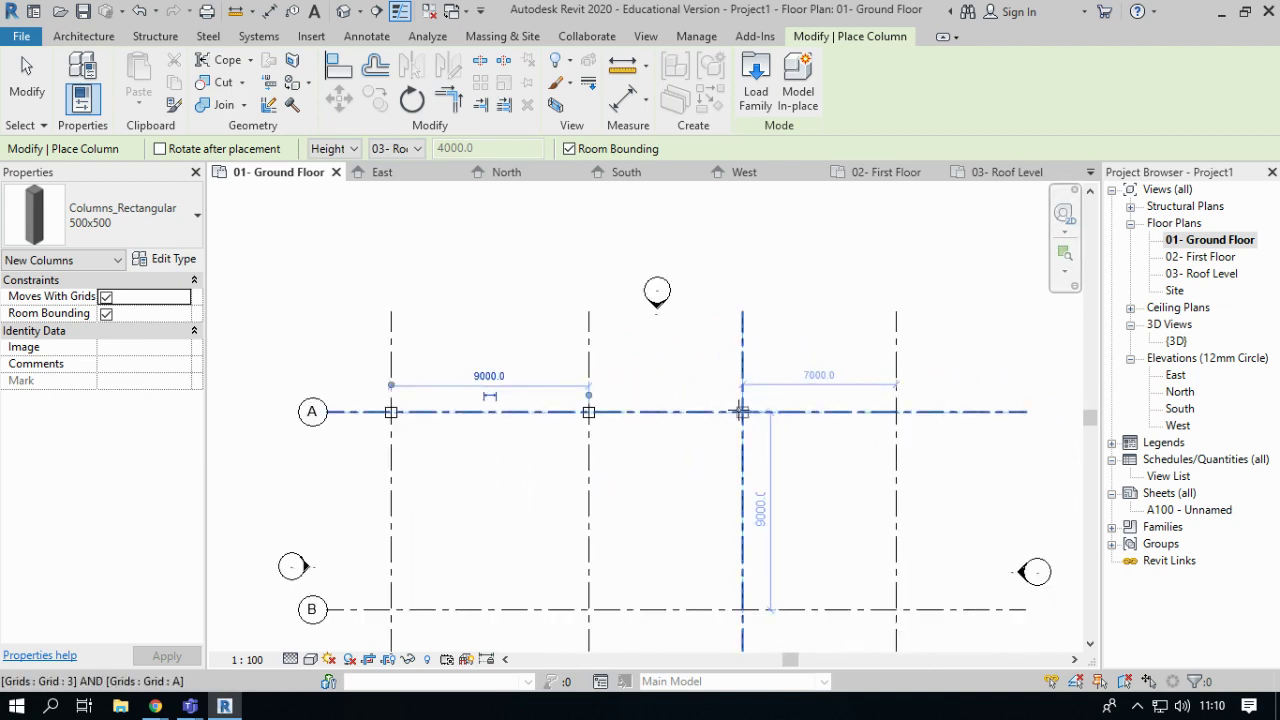
click(742, 411)
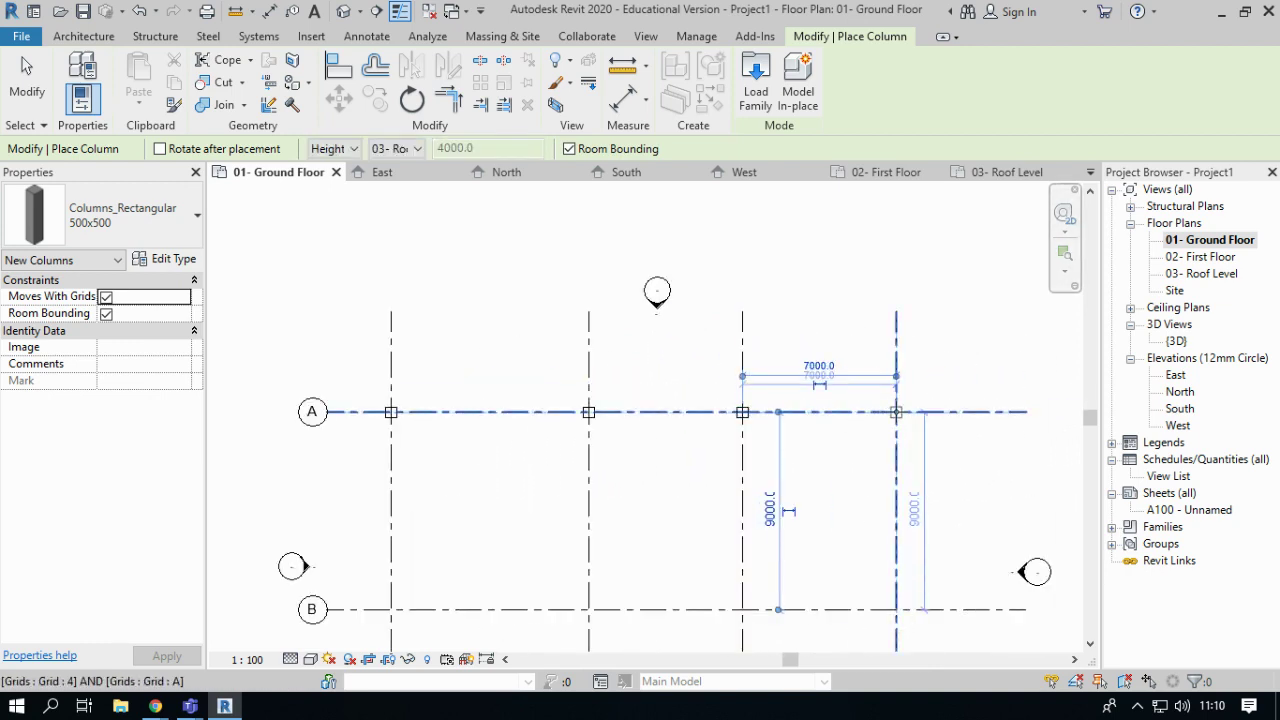
click(896, 411)
Place 500x500 columns along grid B at its intersections with grids 4, 3, 2 and 1
scroll(897, 566, up, 3)
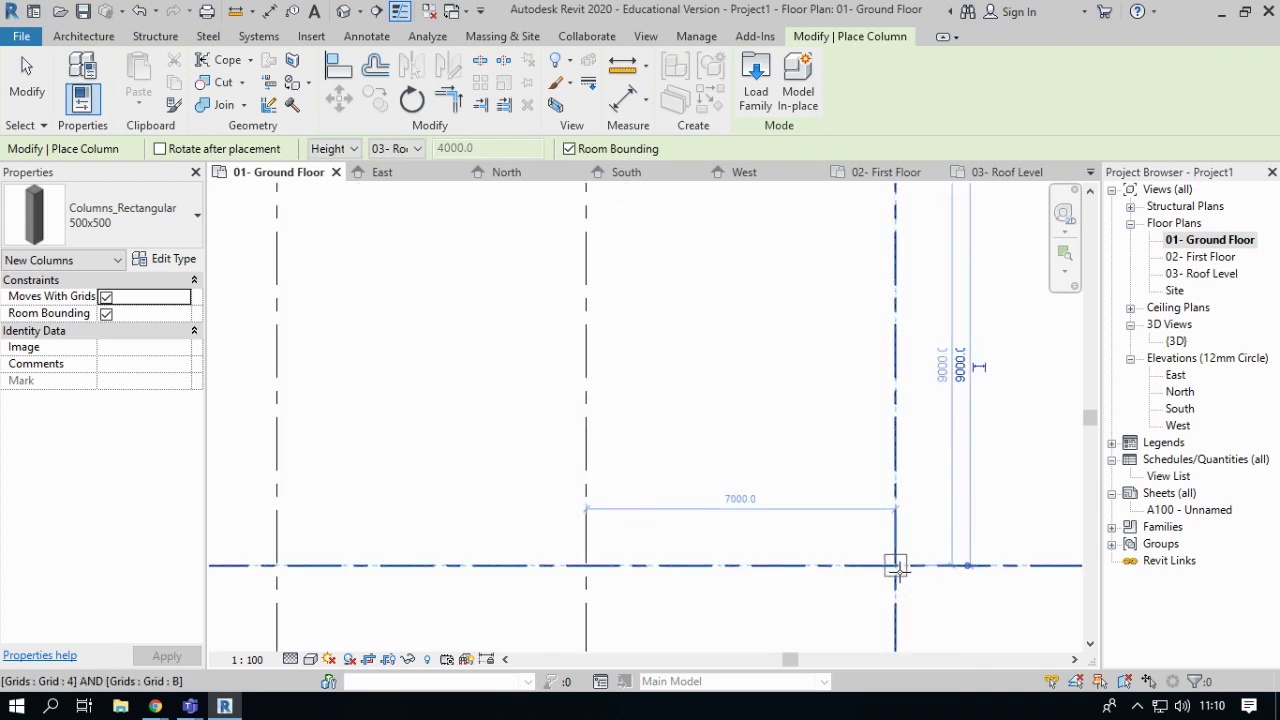
click(896, 566)
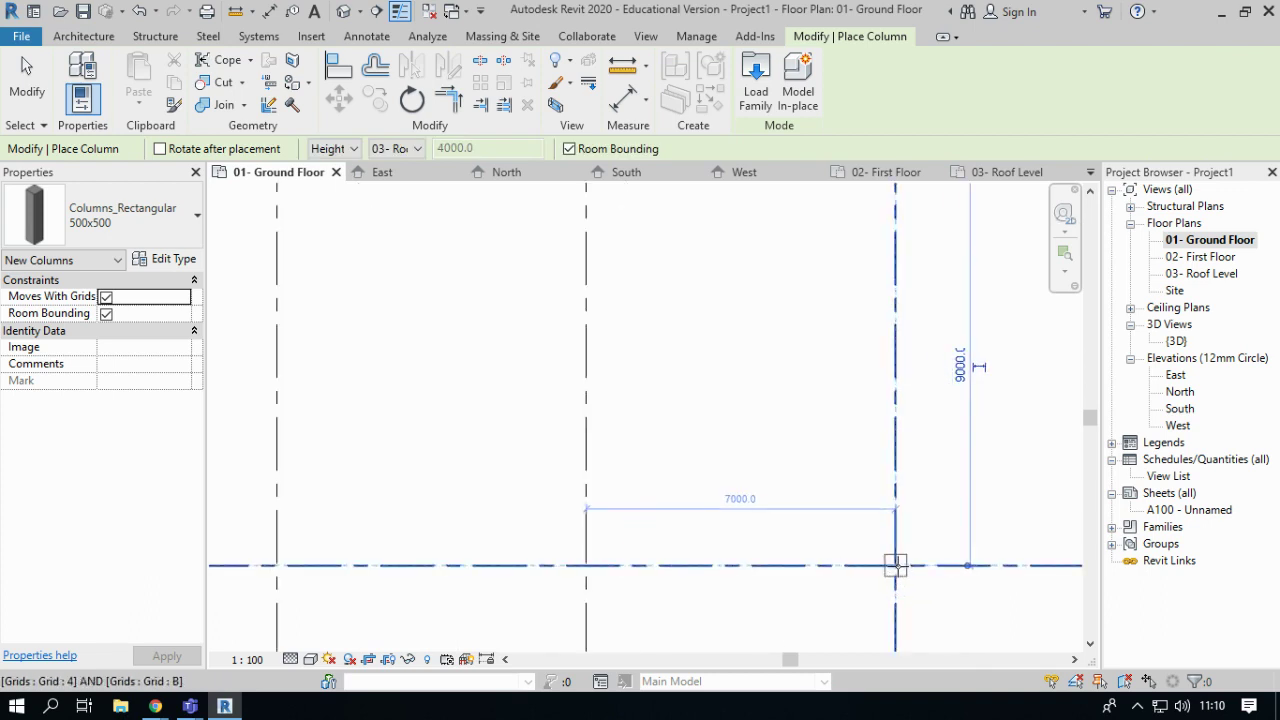
click(586, 566)
scroll(530, 560, down, 2)
scroll(474, 553, up, 1)
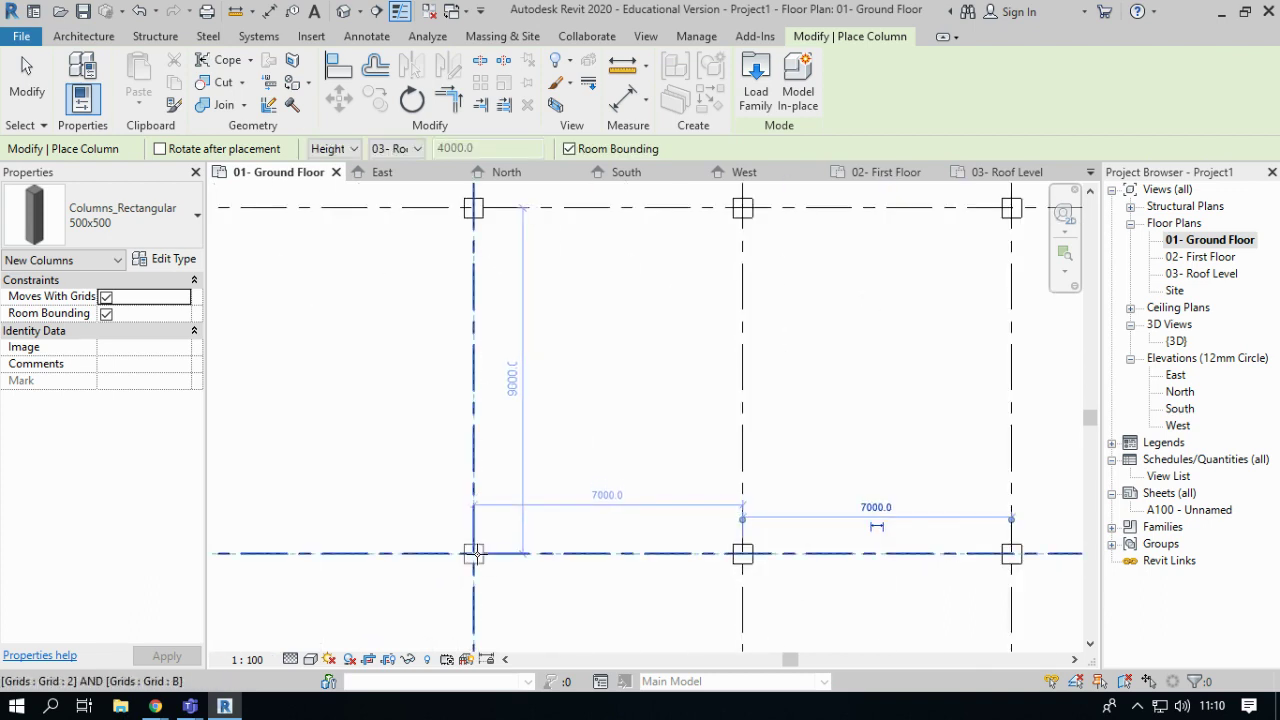
click(474, 553)
scroll(460, 553, down, 2)
scroll(345, 531, up, 1)
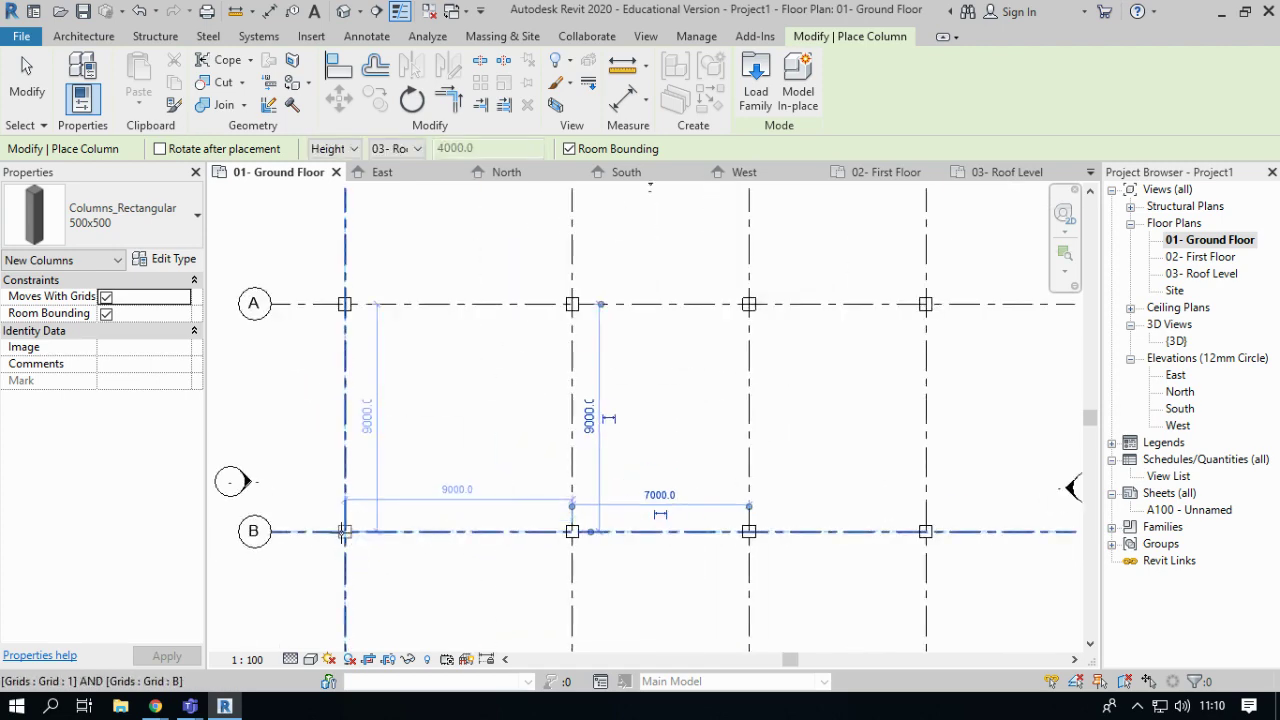
click(345, 531)
Place 500x500 columns along grid C at its intersections with grids 1 to 4 and finish column placement
scroll(350, 535, down, 2)
scroll(371, 557, up, 1)
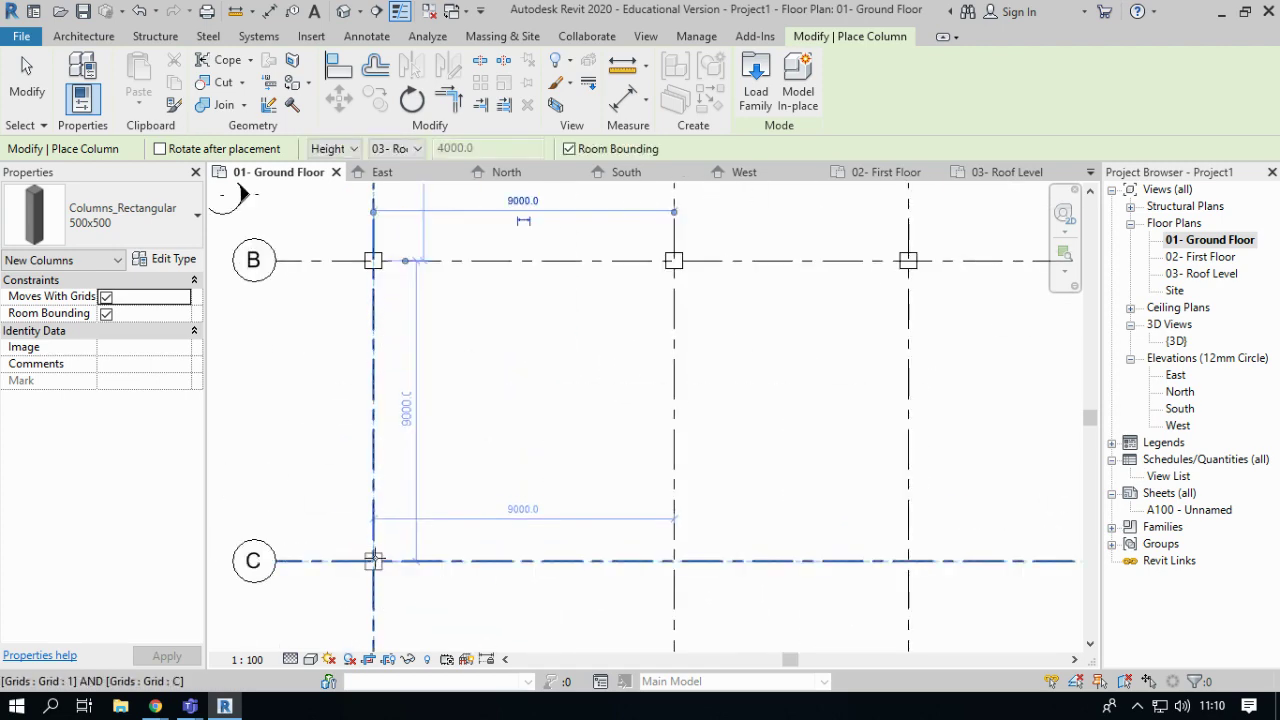
click(373, 560)
click(673, 560)
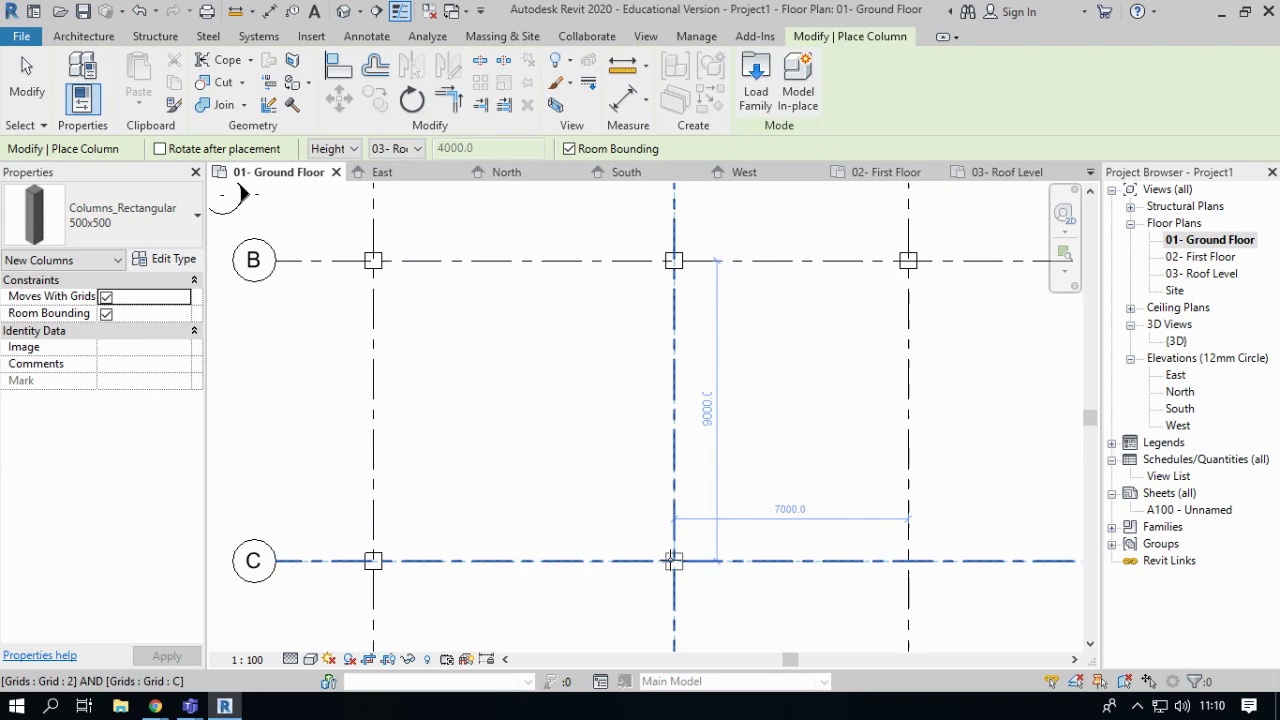
click(897, 562)
scroll(897, 562, down, 2)
scroll(871, 514, up, 1)
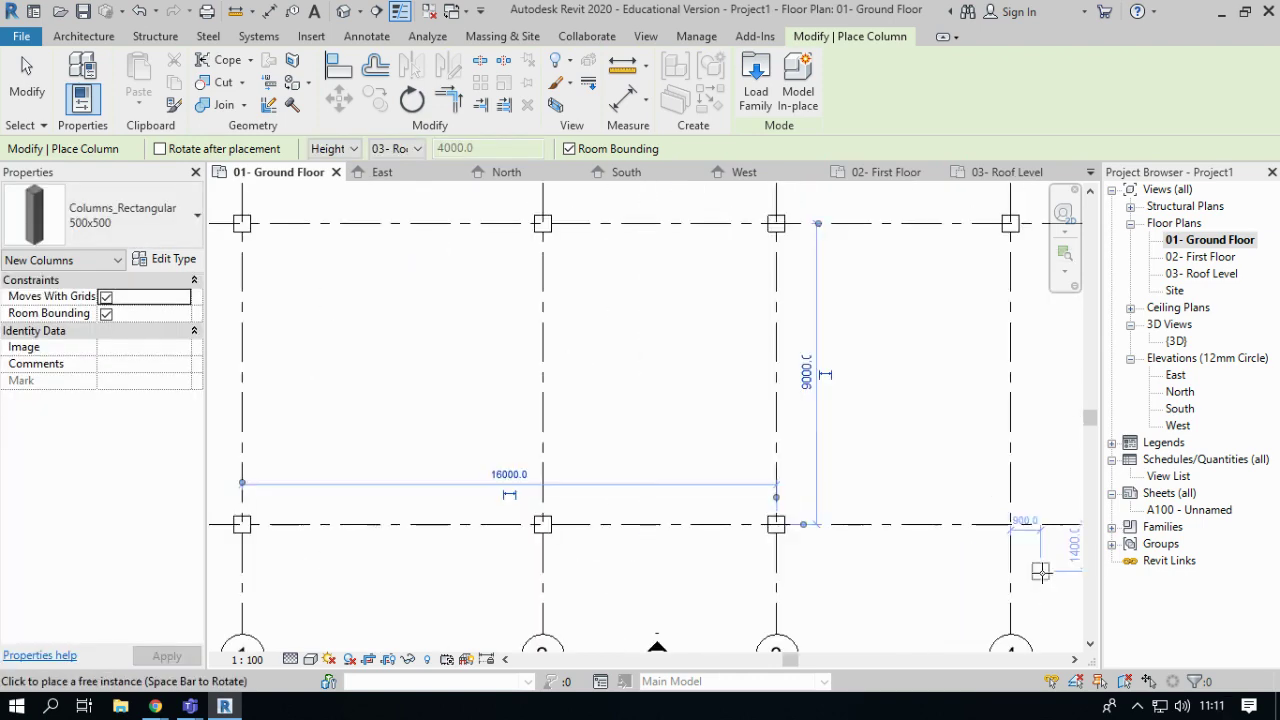
scroll(1023, 523, up, 1)
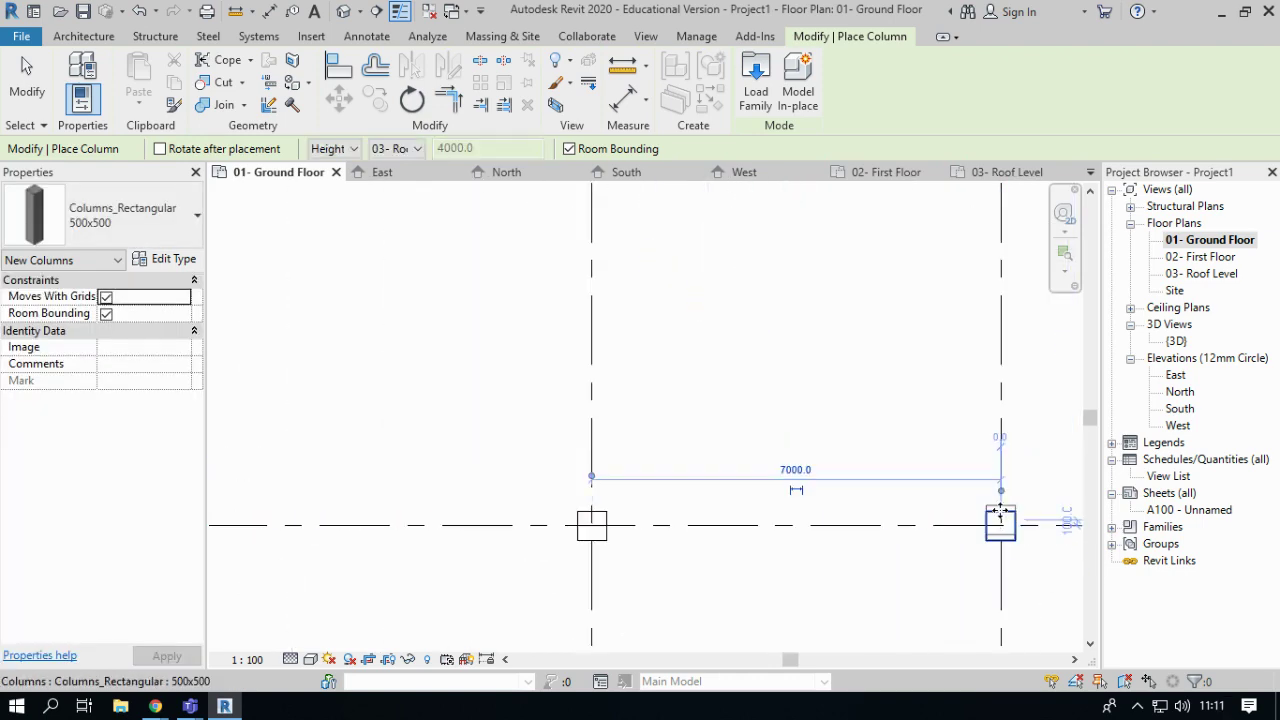
scroll(1000, 512, down, 5)
key(Escape)
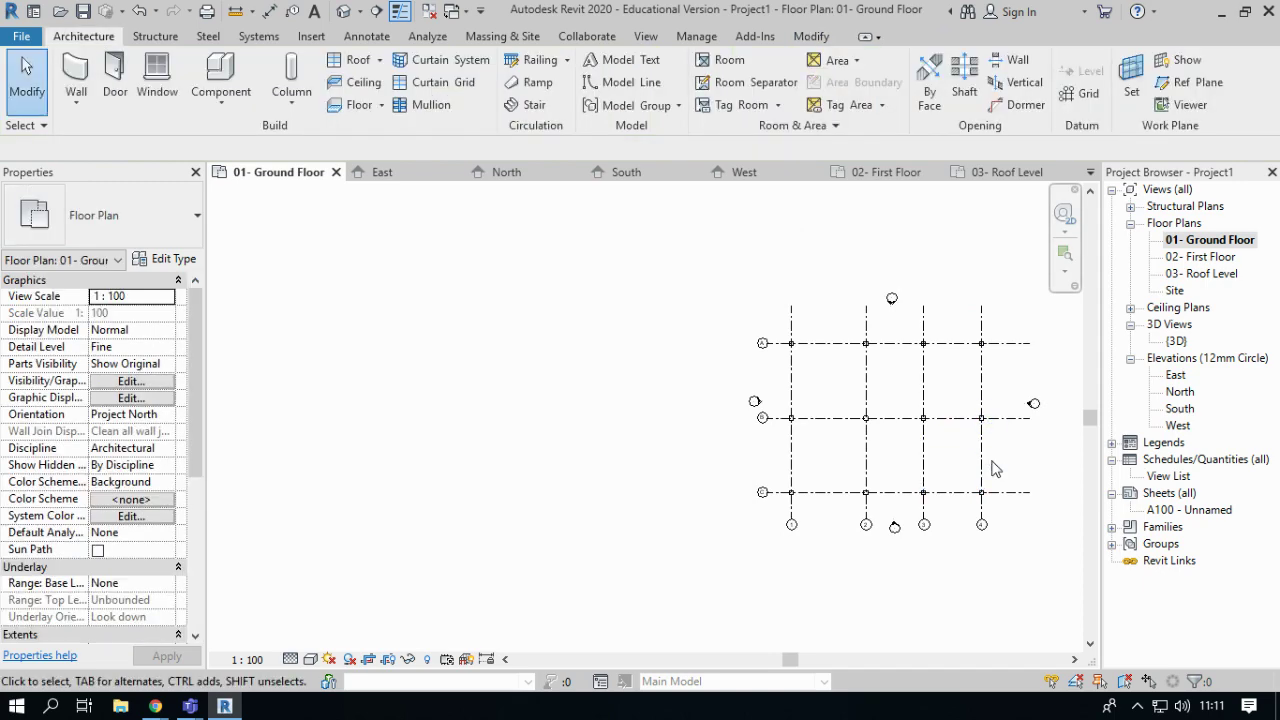
Open the {3D} view and select a corner column to check its base and top level constraints
scroll(1013, 470, up, 2)
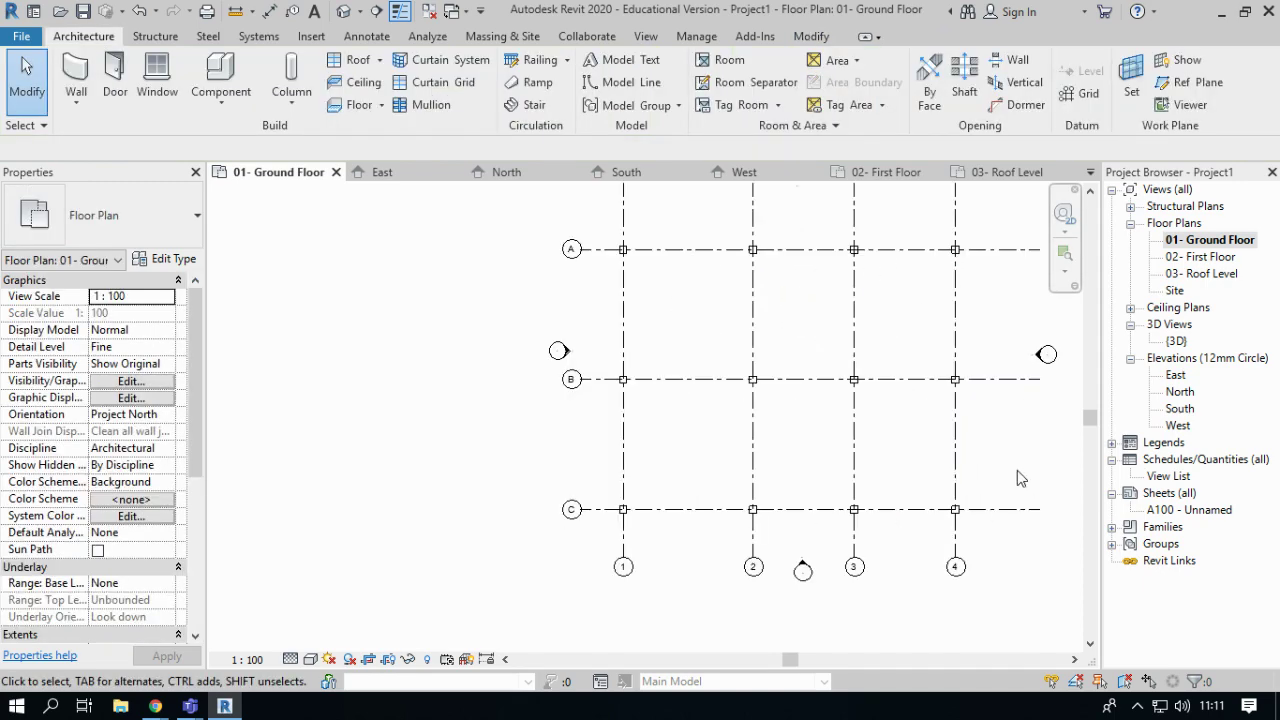
double_click(1176, 341)
click(1130, 325)
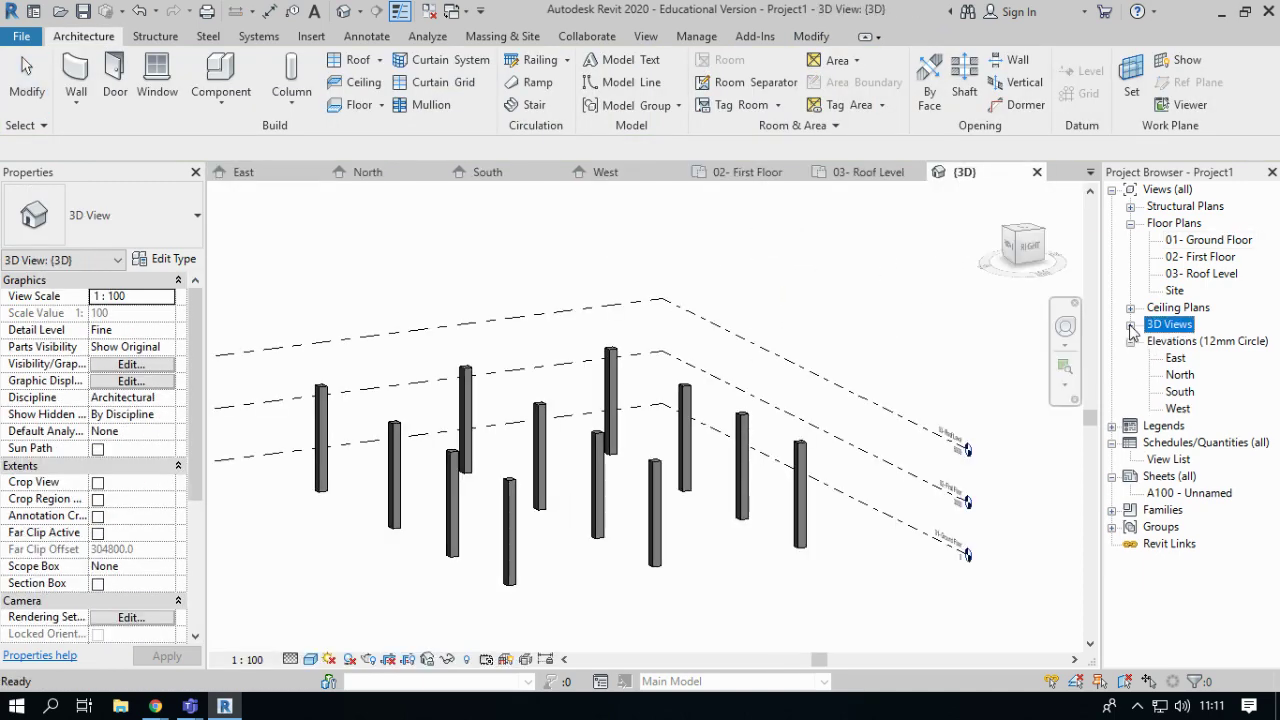
click(1130, 325)
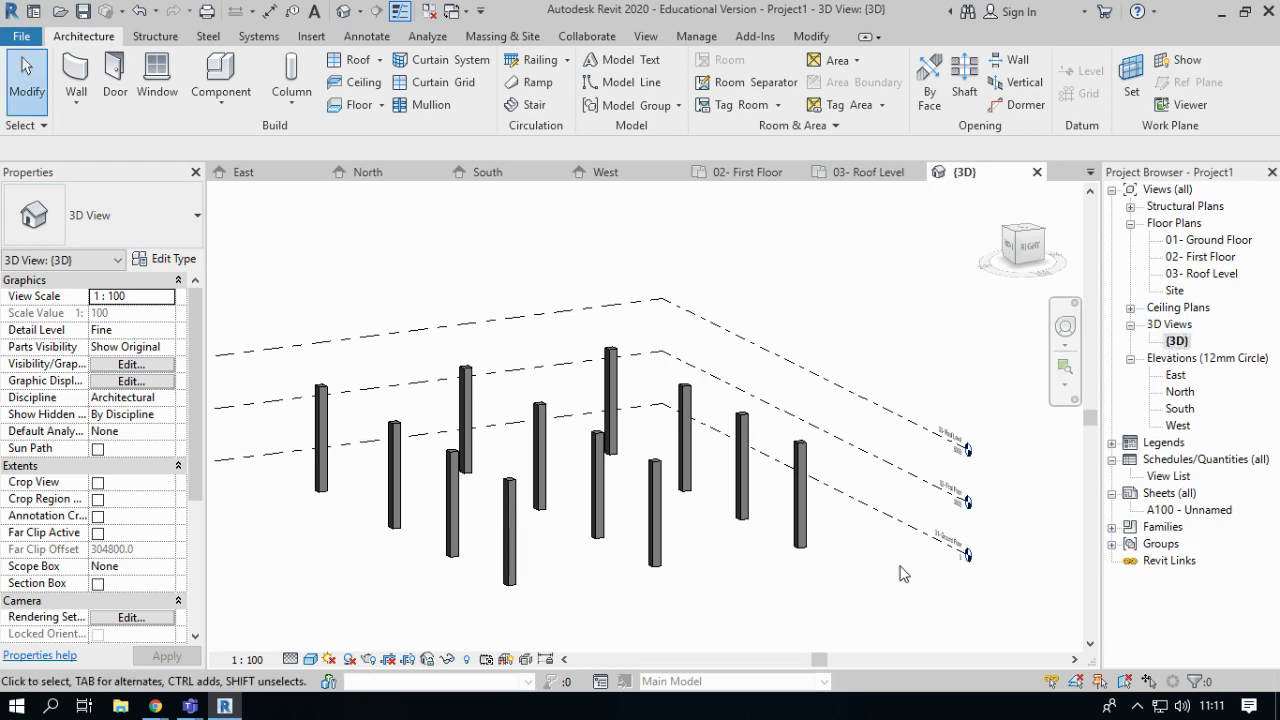
scroll(900, 573, up, 3)
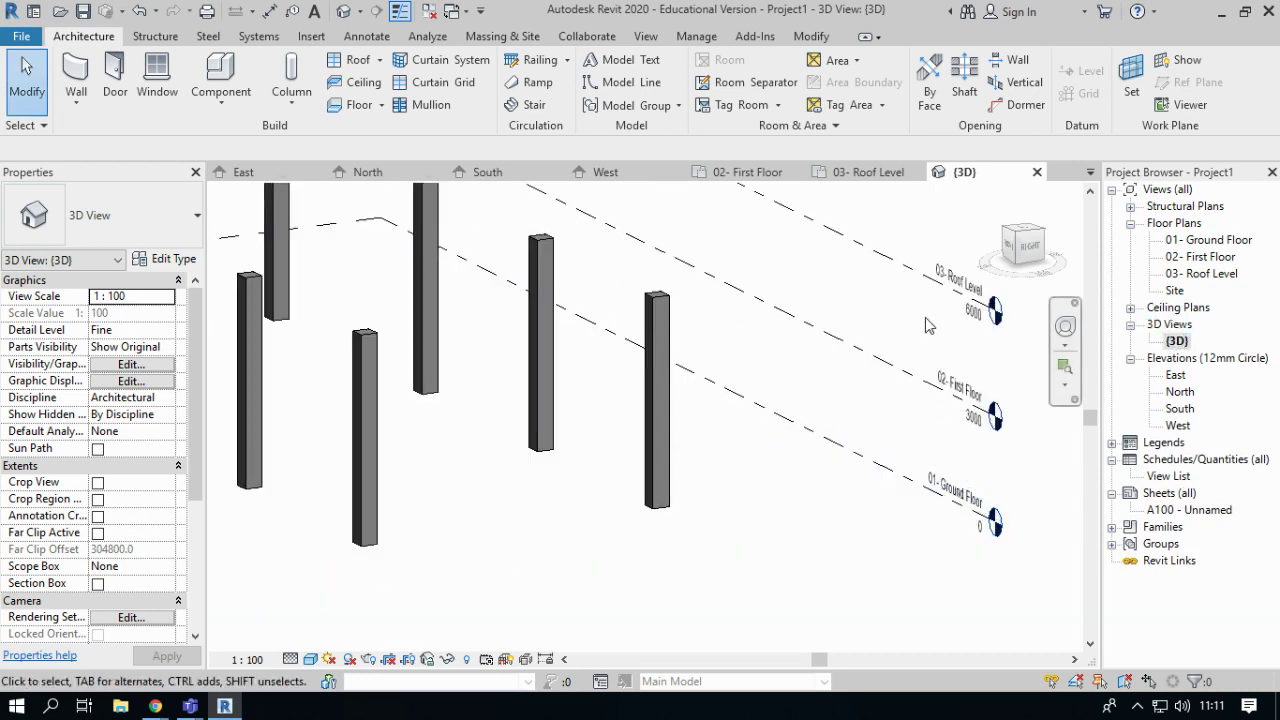
scroll(926, 325, down, 2)
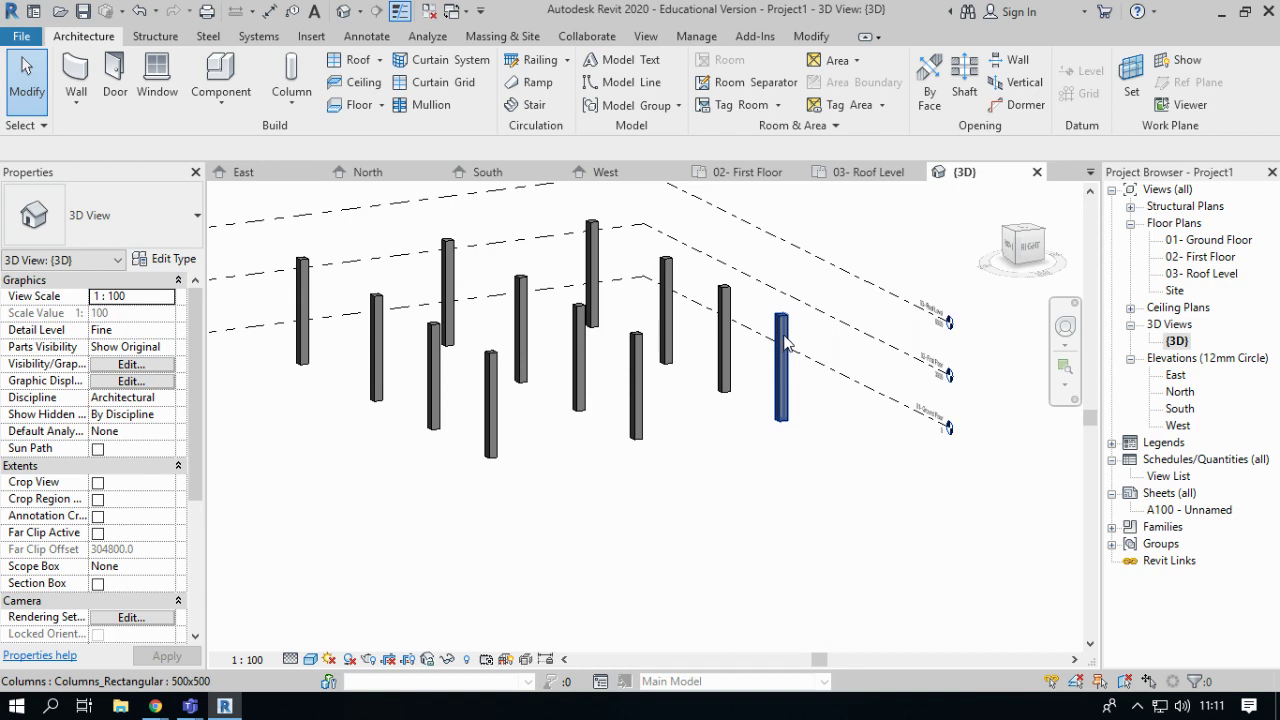
click(785, 340)
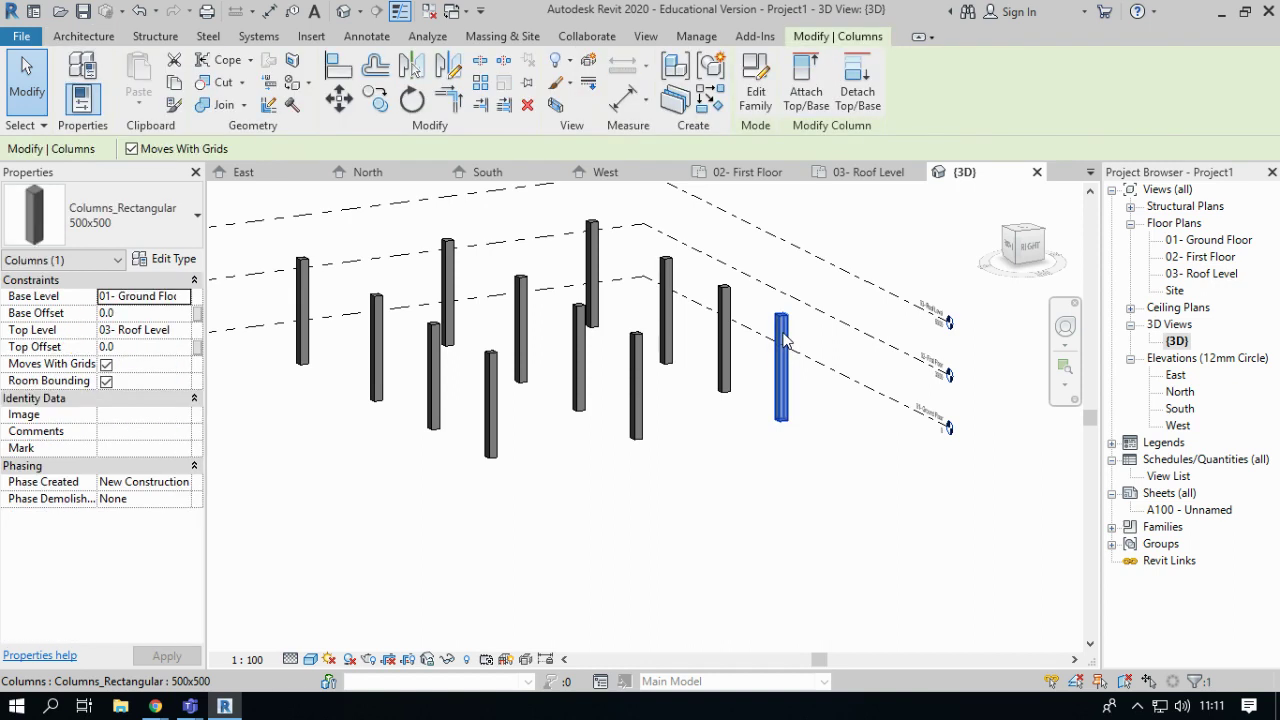
Select all instances of the 500x500 column from the selected corner column, and clear the selection
key(s)
key(a)
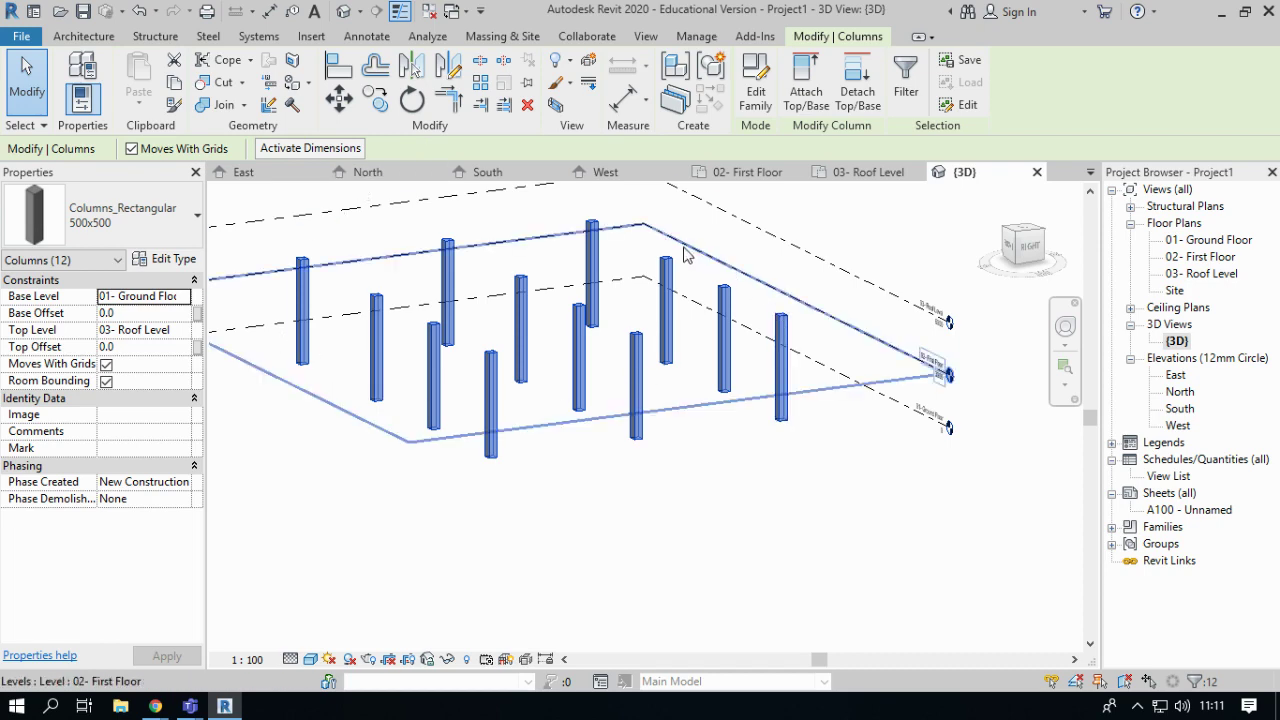
key(Escape)
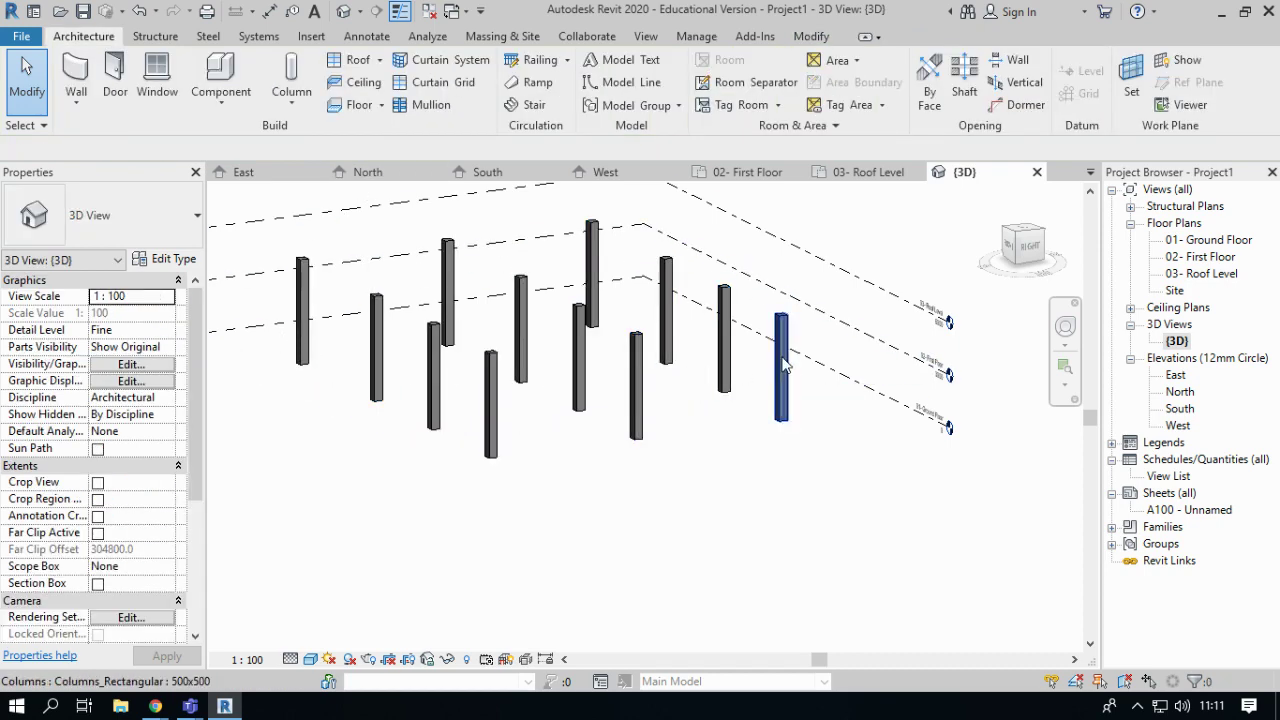
Select the corner column and extend the selection to all of its instances visible in the view
click(782, 365)
right_click(784, 365)
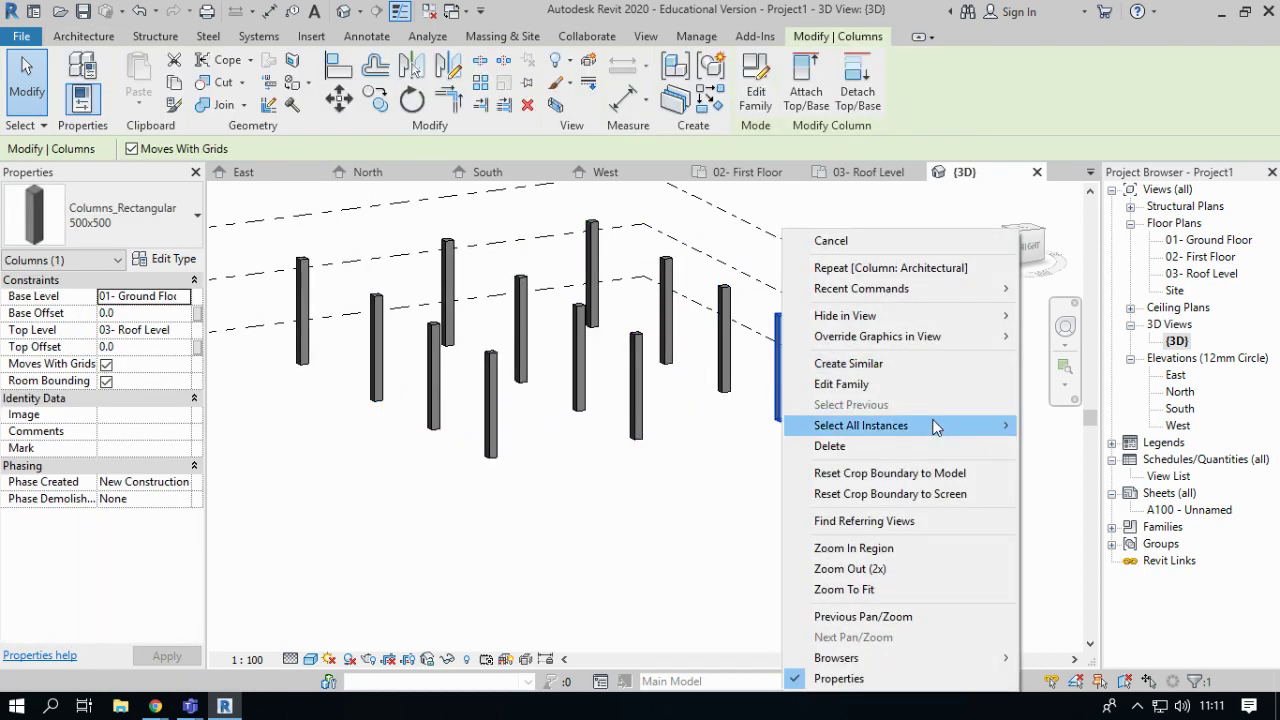
mouse_move(955, 437)
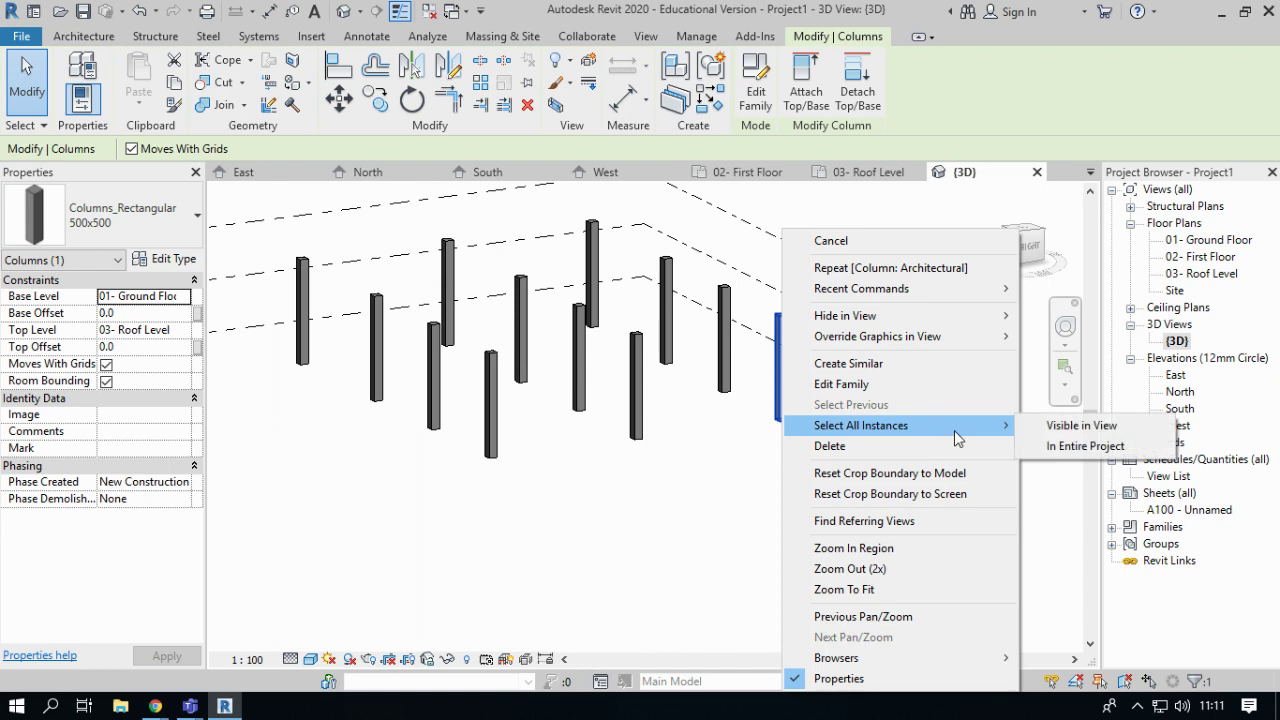
click(1061, 431)
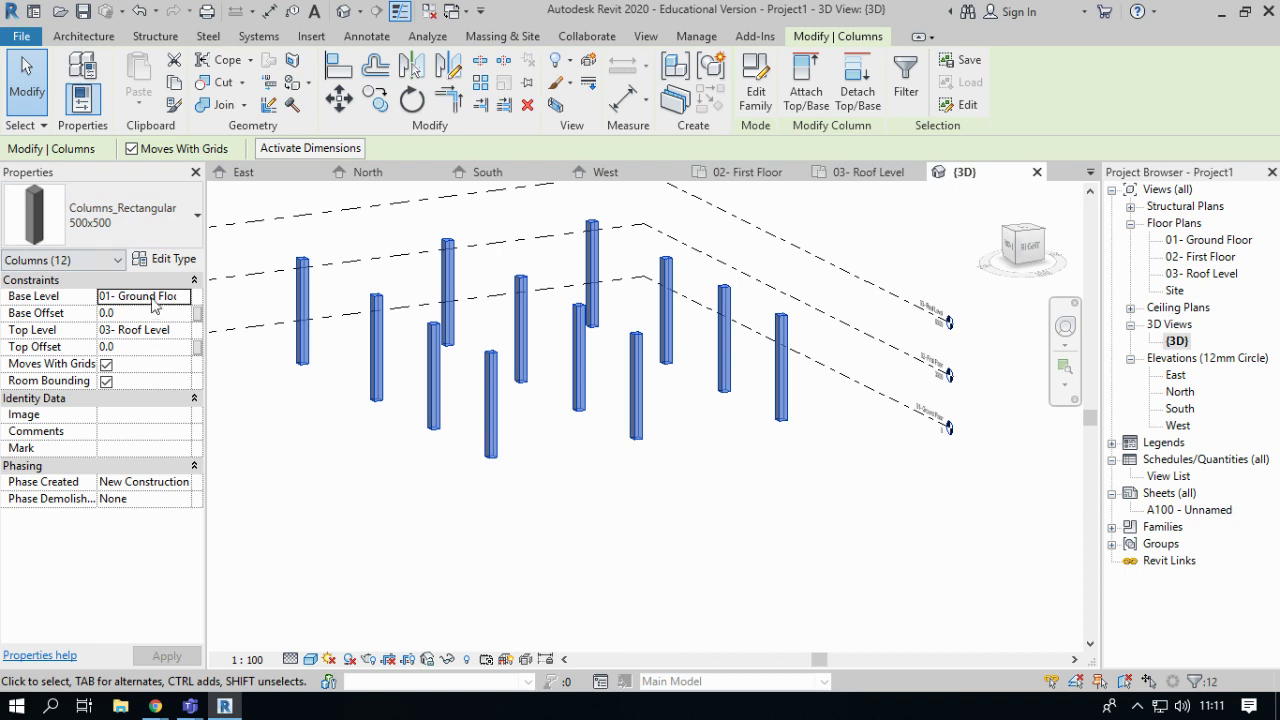
Keep the selected columns' base level at 01- Ground Floor and set their top level to 02- First Floor
click(183, 297)
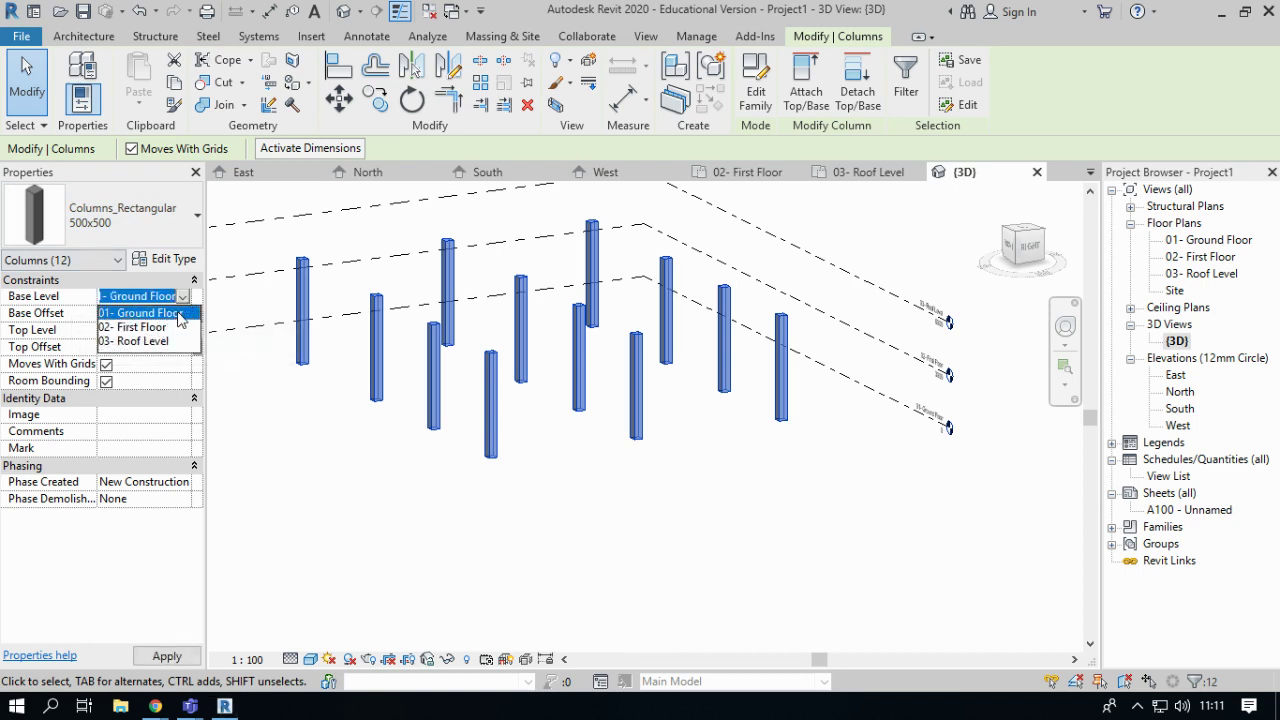
click(172, 313)
click(186, 331)
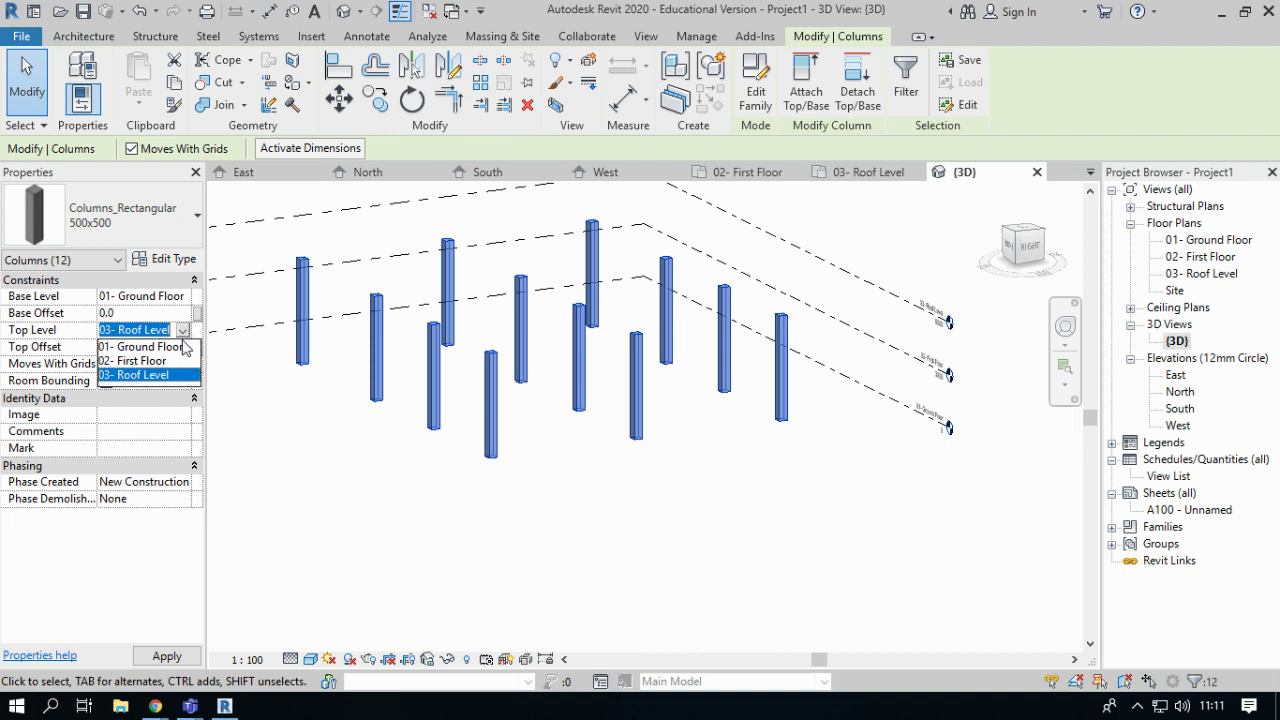
click(150, 358)
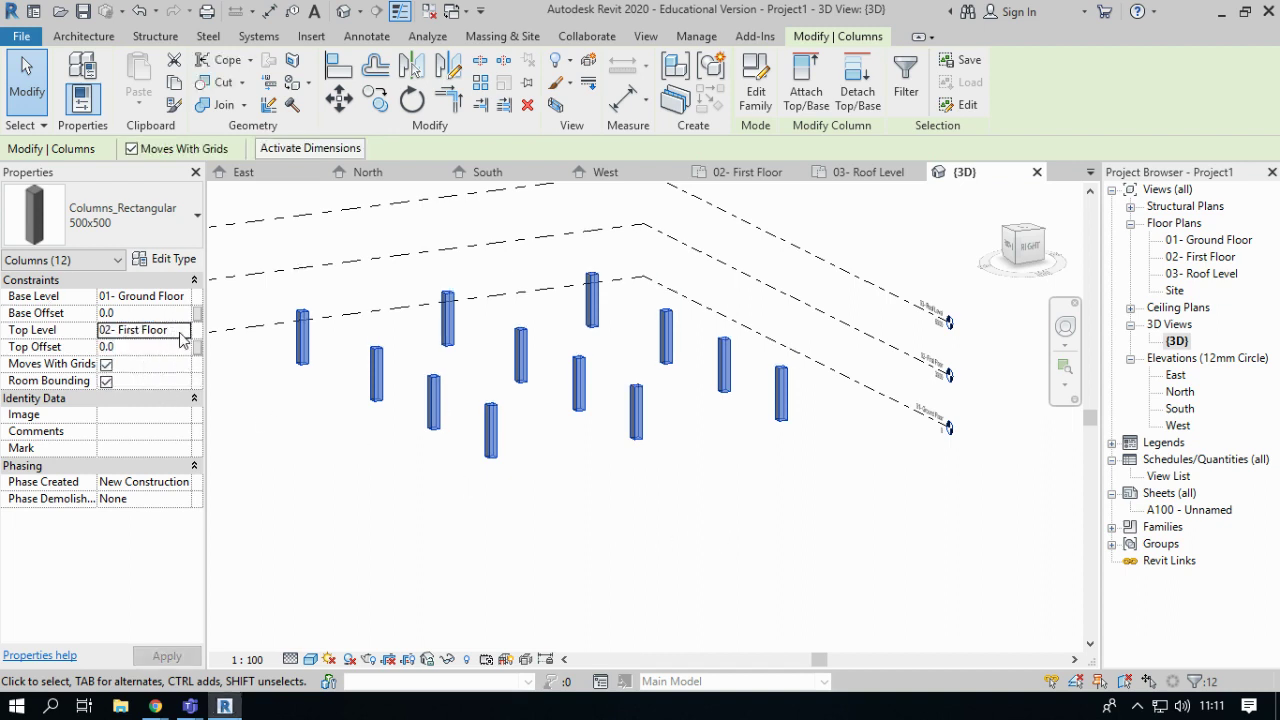
Set the top level of all selected columns to 03- Roof Level
click(181, 339)
click(157, 373)
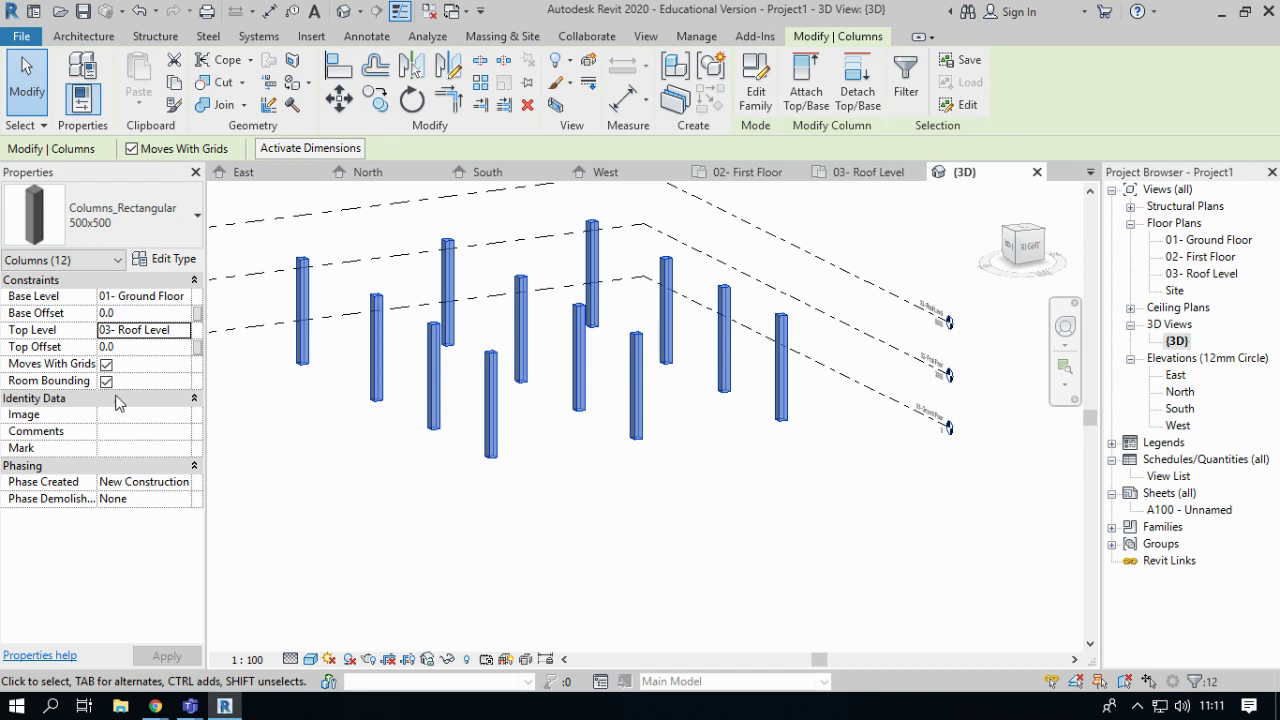
scroll(570, 405, down, 3)
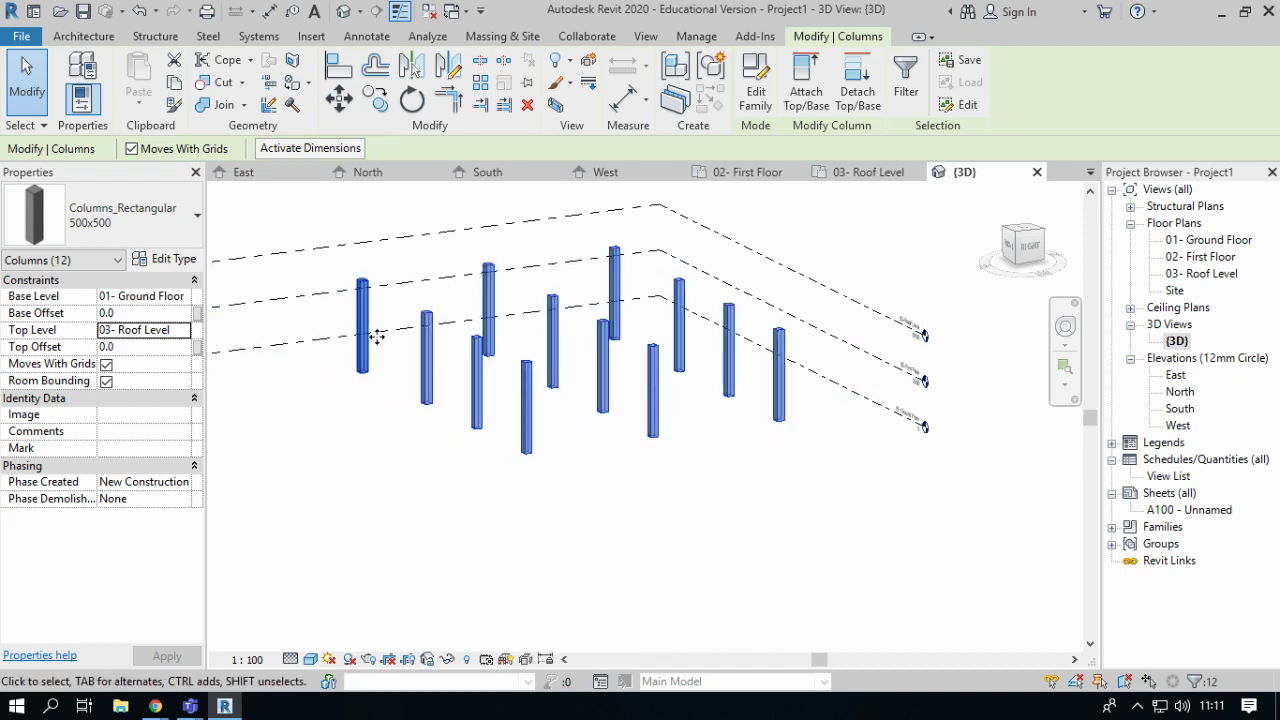
scroll(507, 440, up, 2)
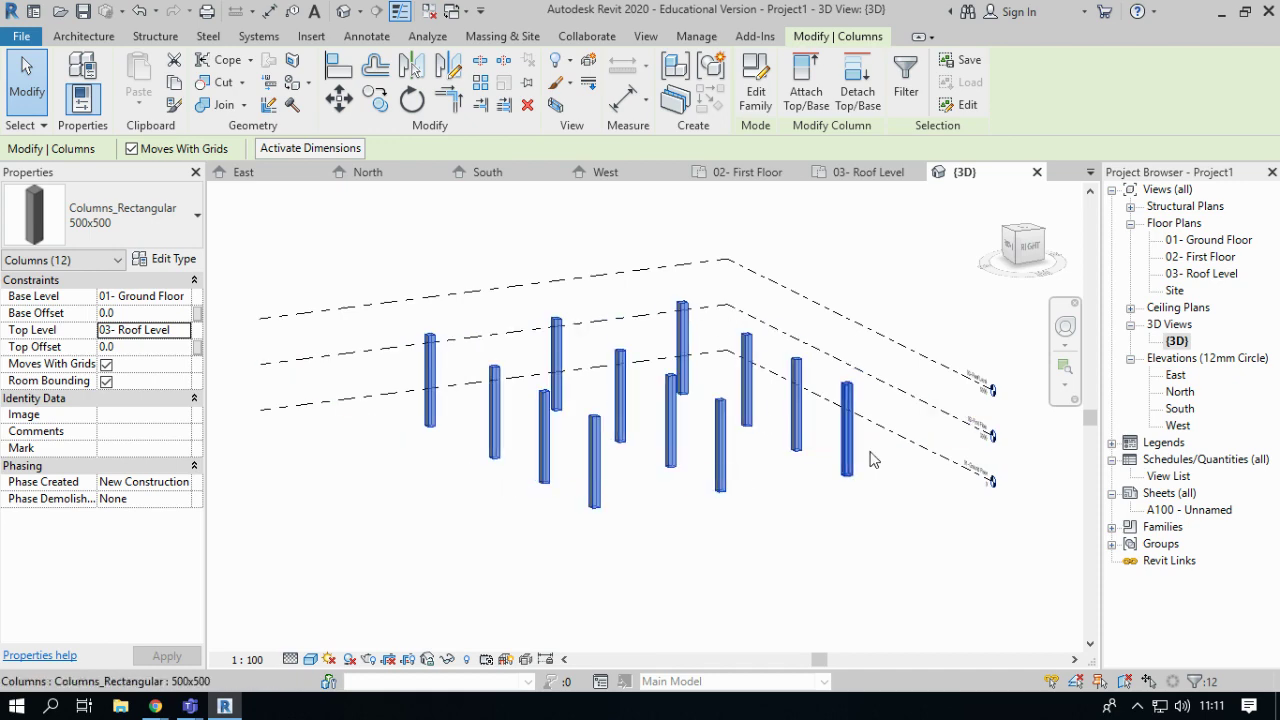
Open the 01- Ground Floor plan and clear the column selection
double_click(1207, 241)
scroll(1006, 451, down, 2)
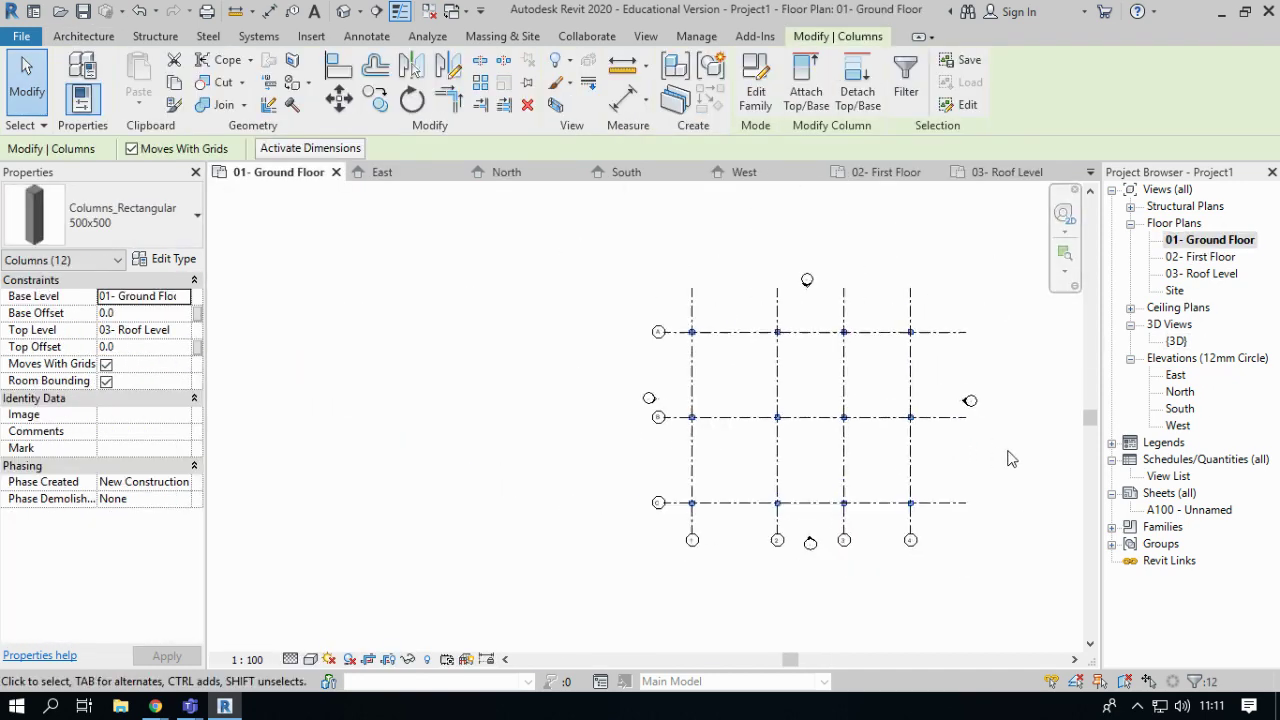
scroll(1010, 458, up, 2)
click(1008, 458)
scroll(1006, 454, down, 1)
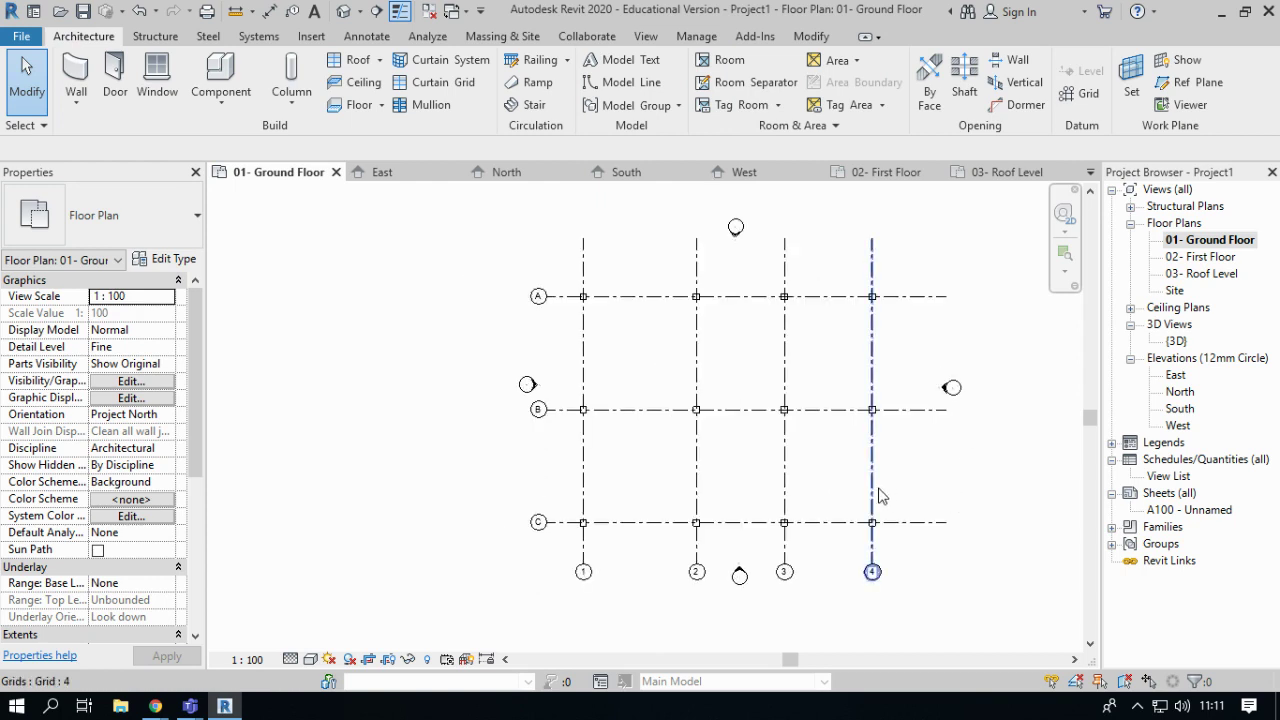
scroll(977, 505, up, 2)
scroll(977, 505, down, 1)
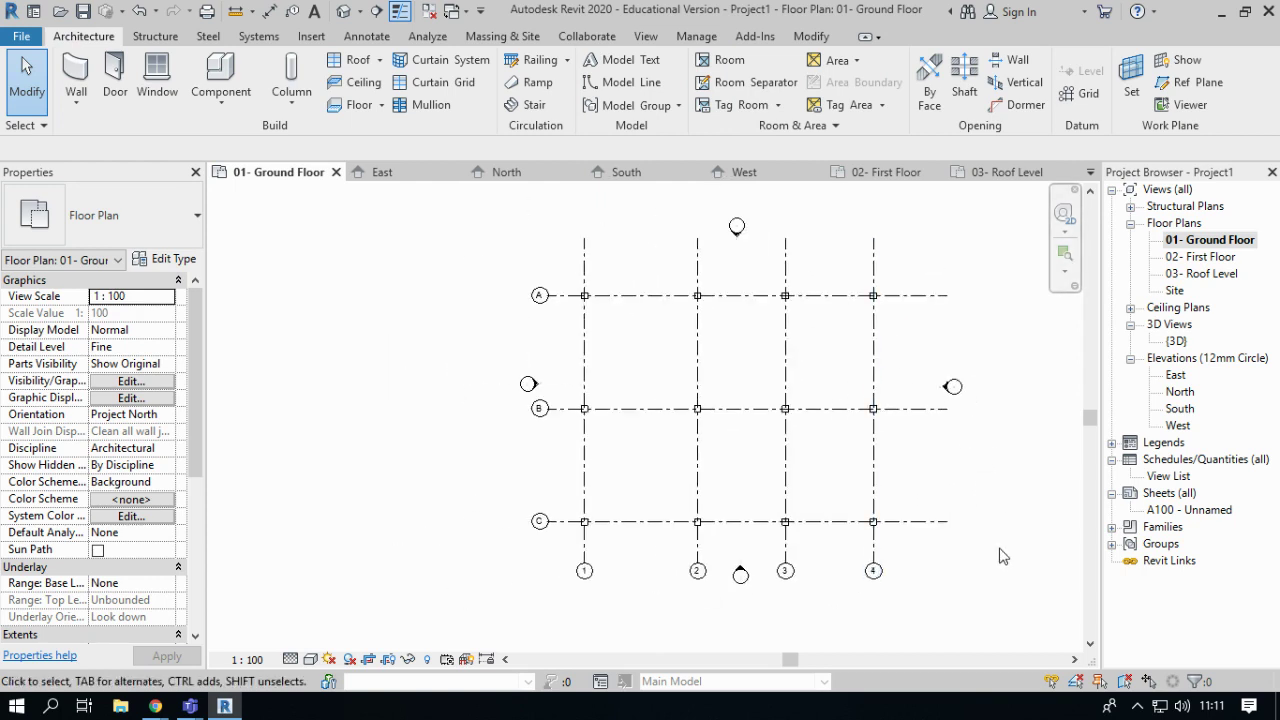